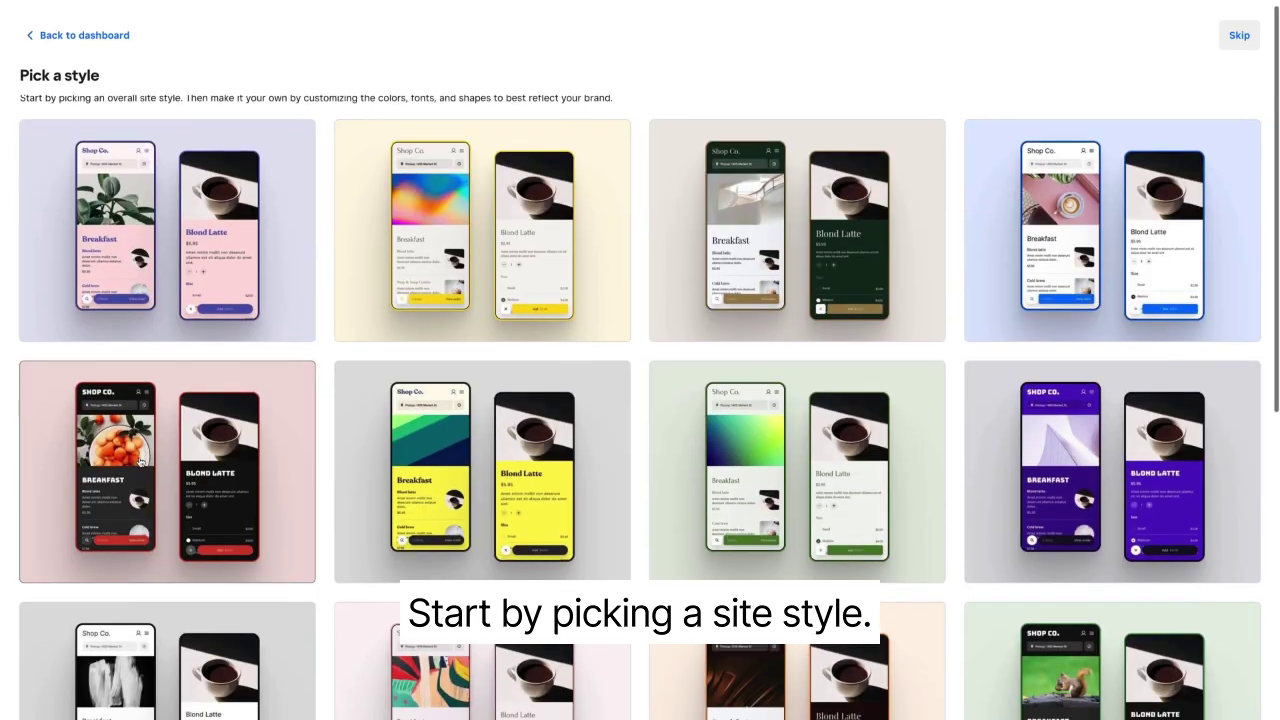
# Scroll through the style gallery to browse the available site styles.
pyautogui.scroll(-5, 141, 460)
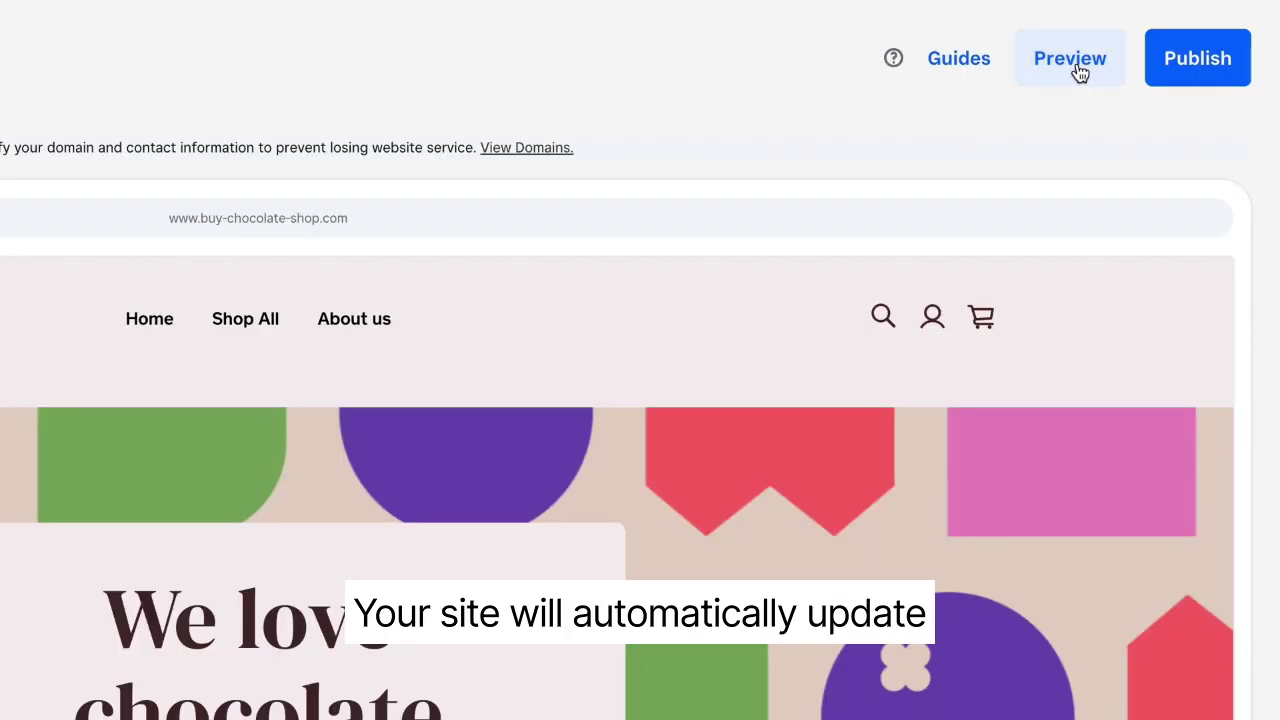
# Preview the chocolate store as shoppers see it, then view the page on Mobile and back on Desktop.
pyautogui.click(1074, 62)
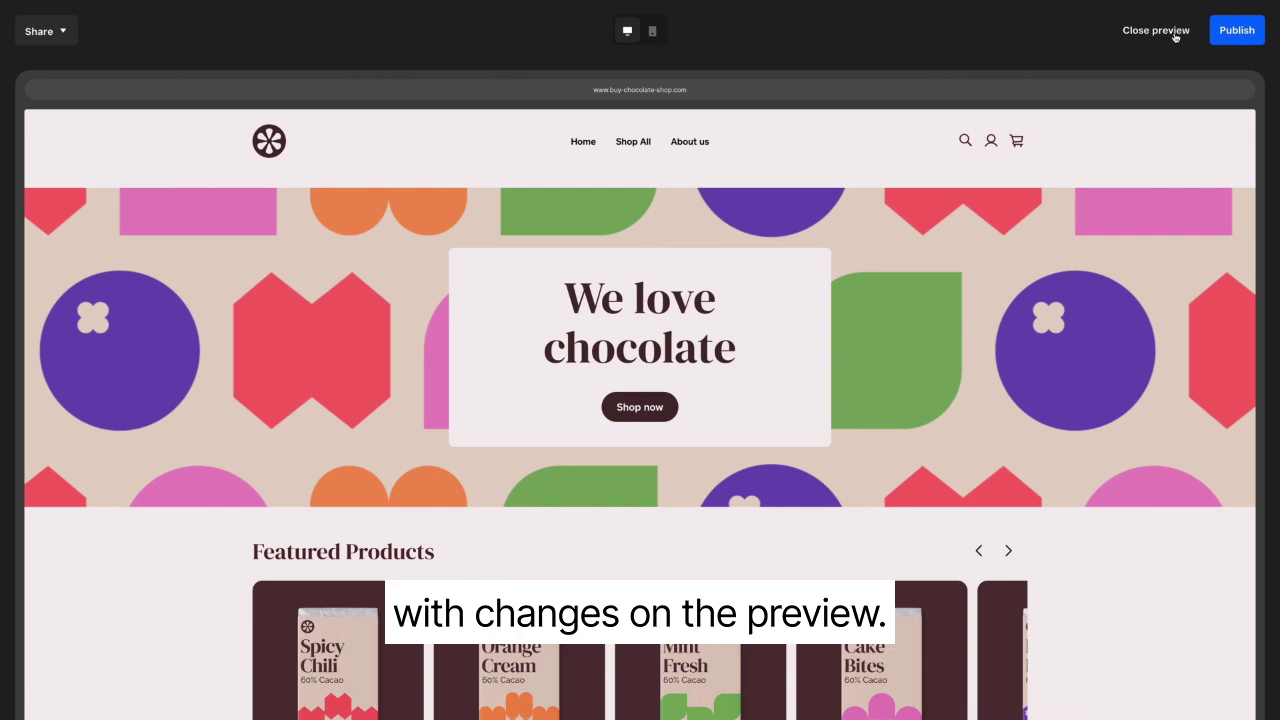
pyautogui.click(1175, 32)
pyautogui.click(249, 30)
pyautogui.click(268, 98)
pyautogui.click(252, 36)
pyautogui.click(268, 75)
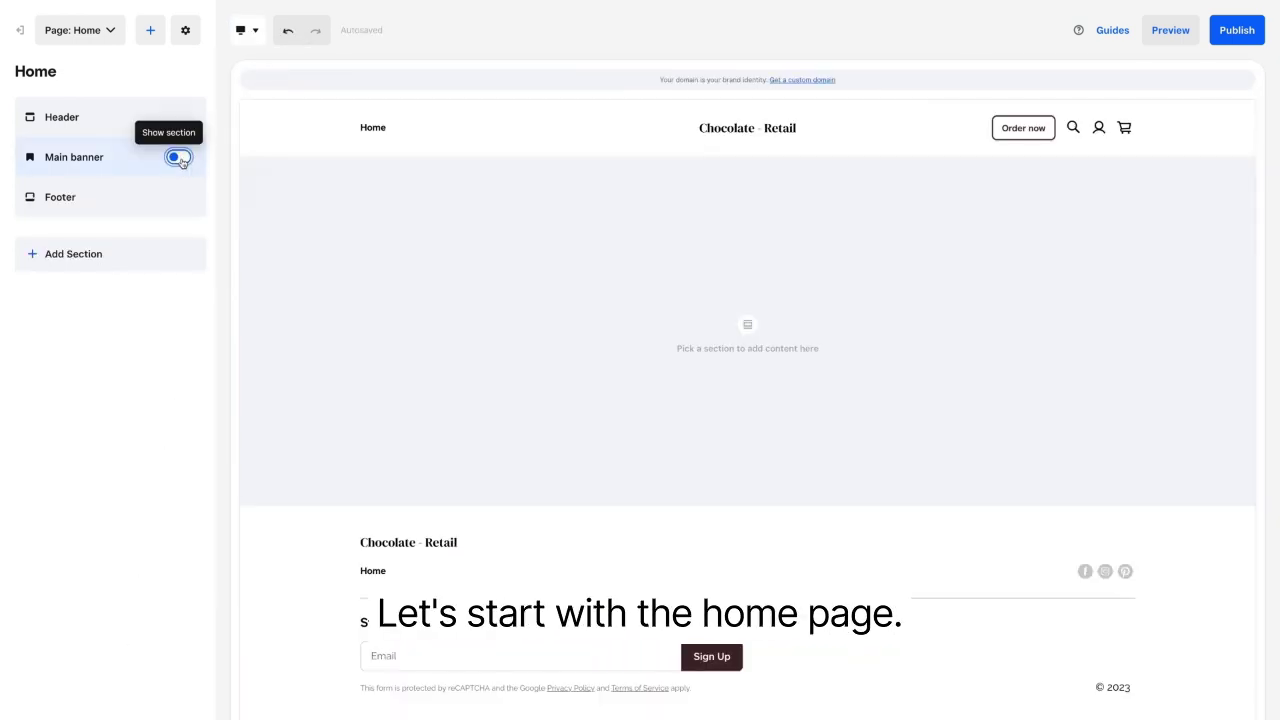
# Turn on the main banner with the new-back.jpg background image and headline 'We love chocolate!'.
pyautogui.click(178, 157)
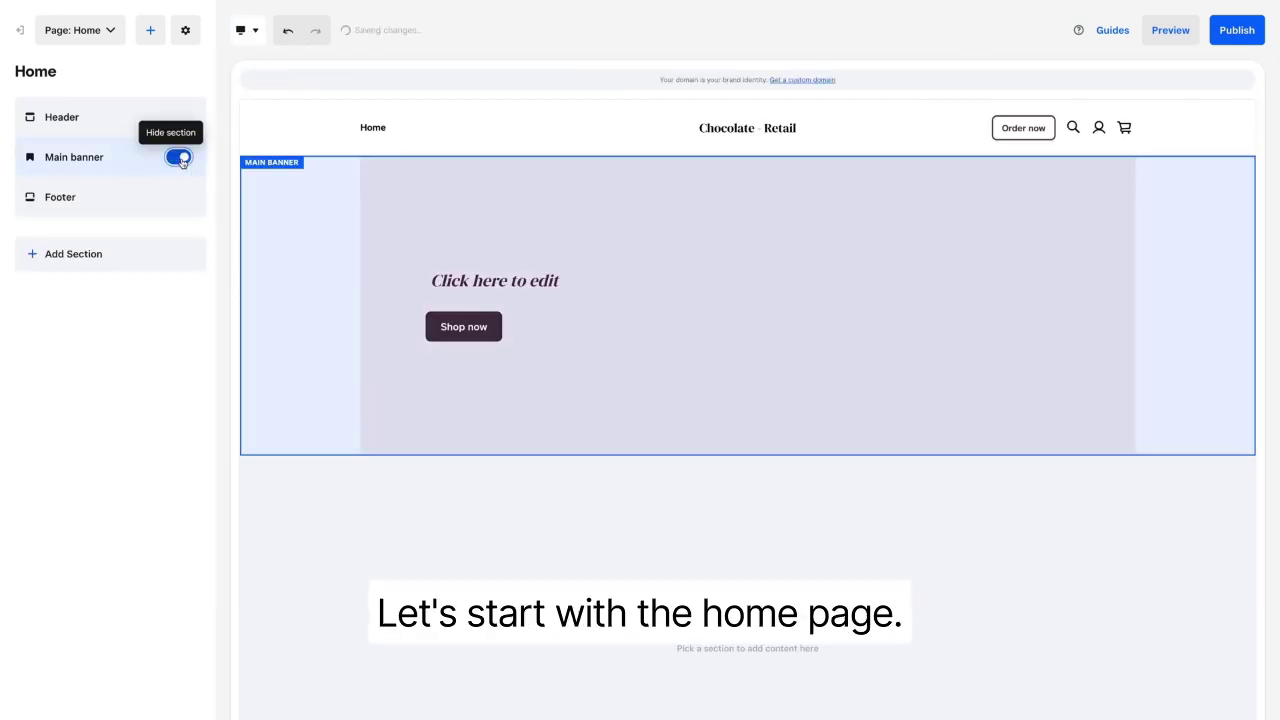
pyautogui.click(127, 163)
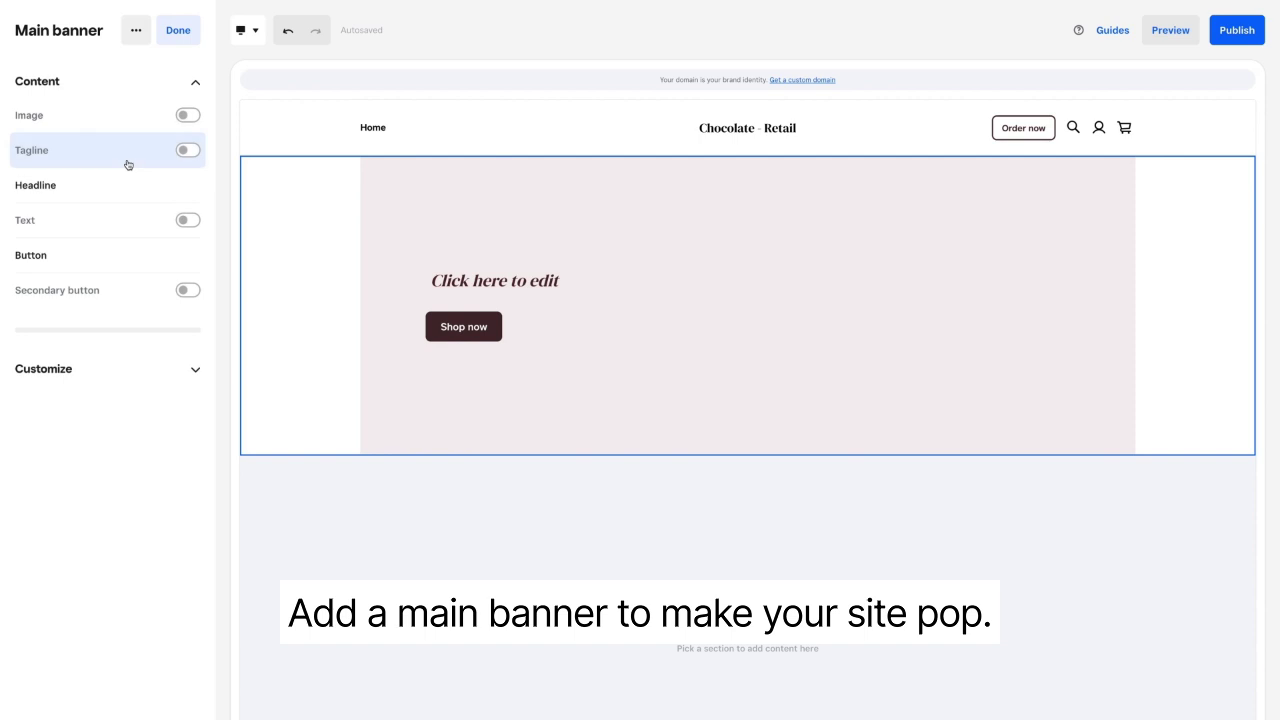
pyautogui.click(187, 116)
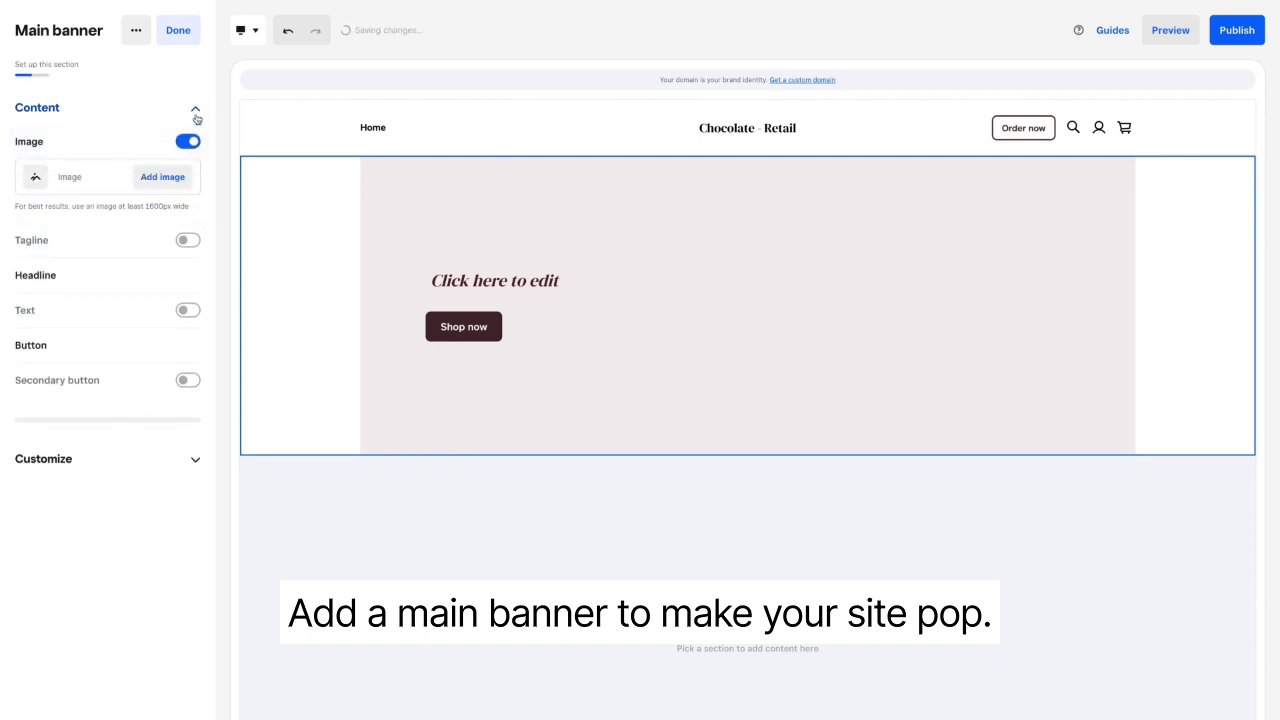
pyautogui.click(163, 176)
pyautogui.click(526, 275)
pyautogui.click(889, 86)
pyautogui.click(475, 281)
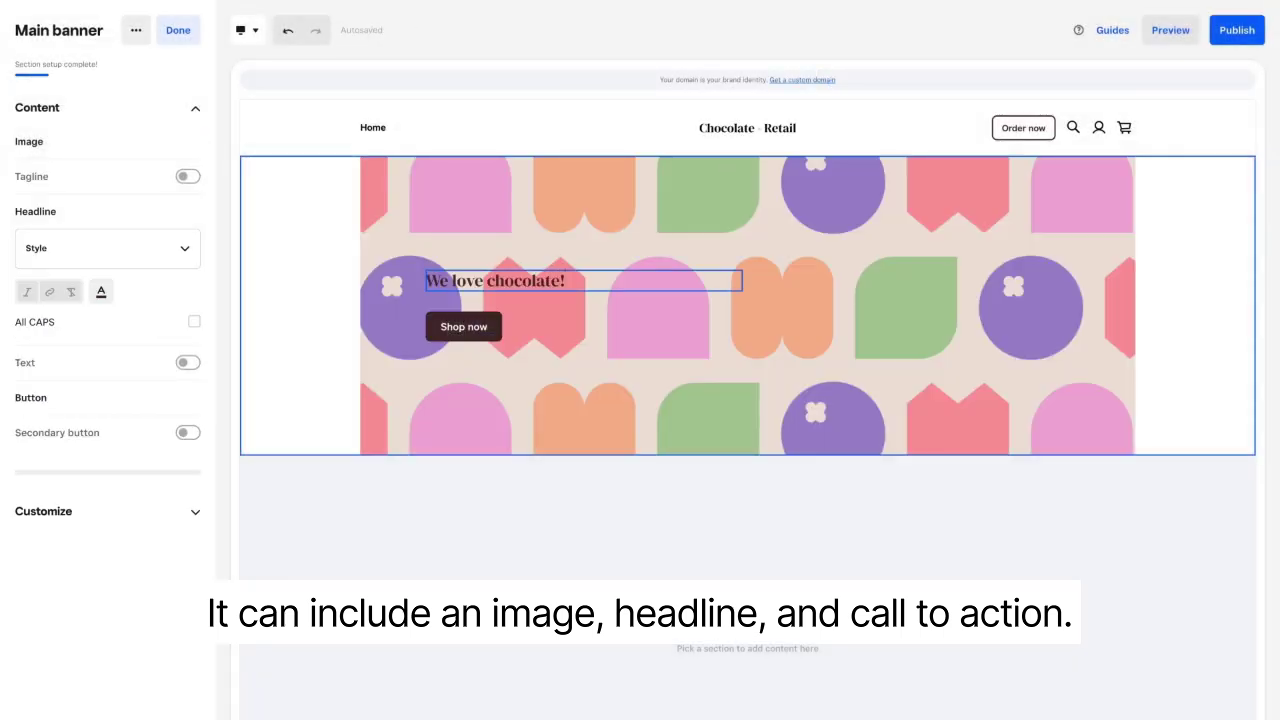
# Give the main banner a centred layout under Customize > Layout and color.
pyautogui.click(62, 512)
pyautogui.click(62, 512)
pyautogui.click(62, 512)
pyautogui.click(55, 548)
pyautogui.click(107, 514)
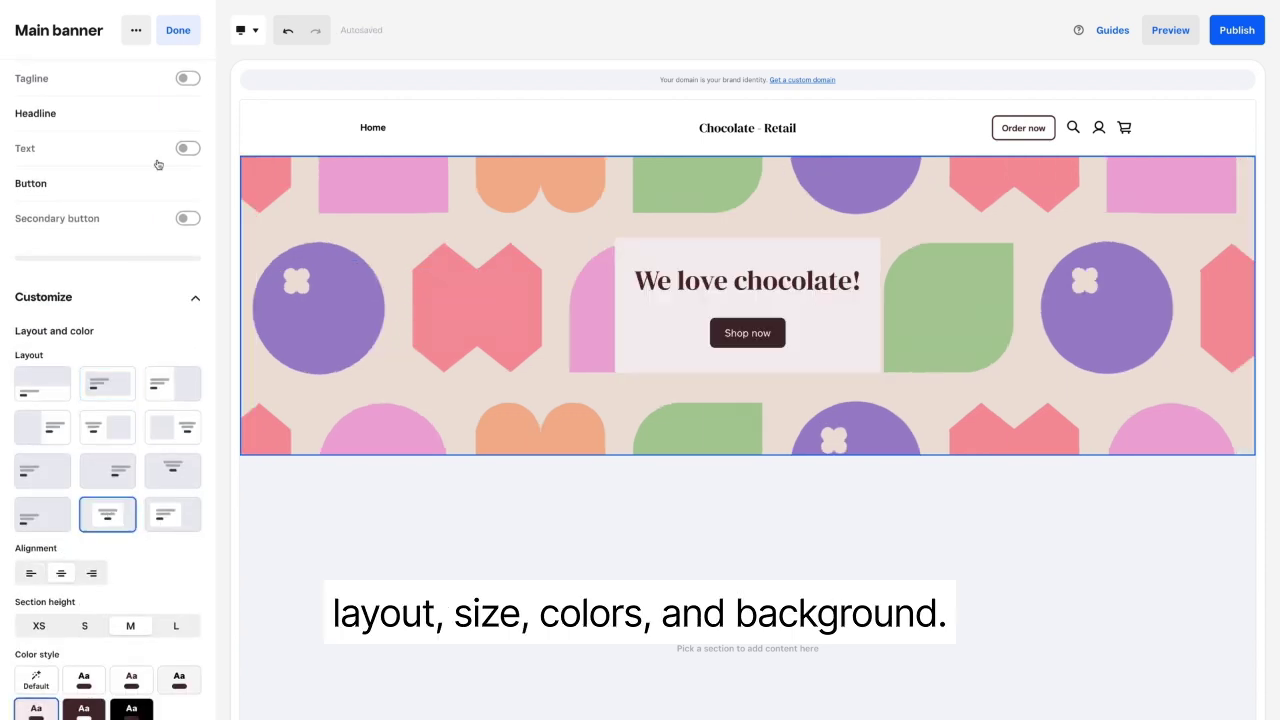
pyautogui.click(177, 32)
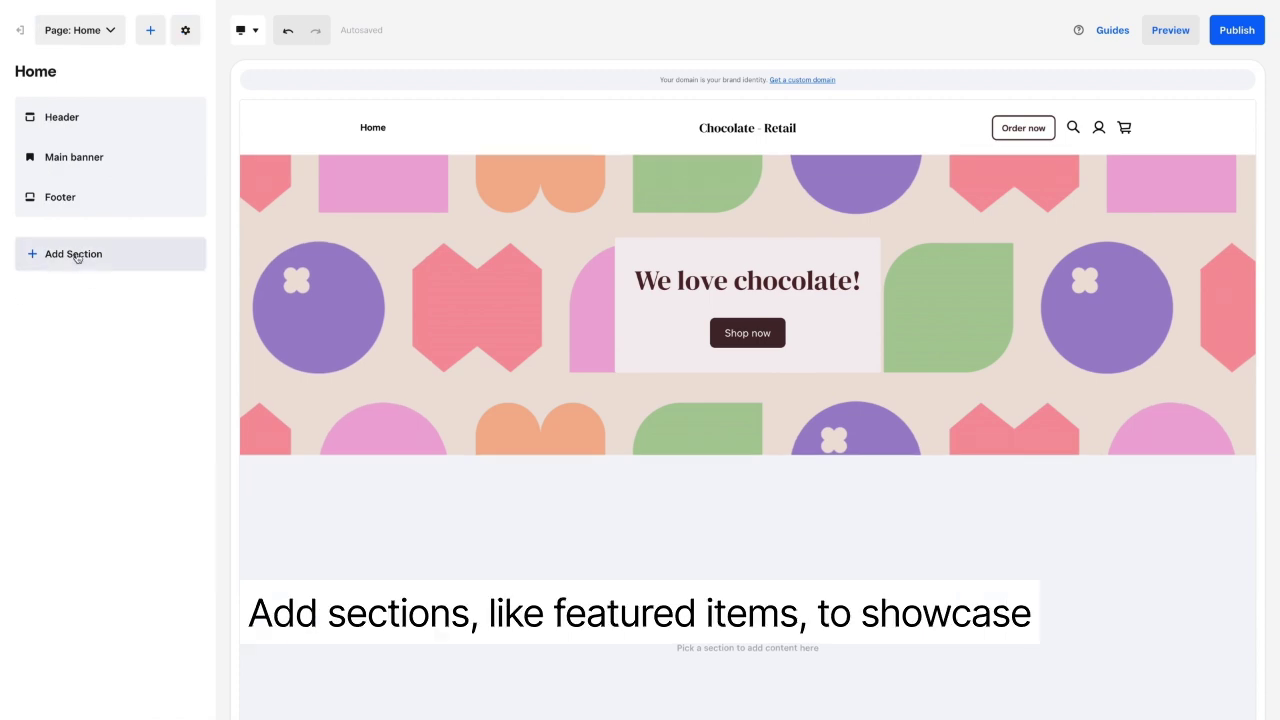
# Add a middle-layout Featured Items section showing all five chocolate bars.
pyautogui.click(75, 252)
pyautogui.click(95, 148)
pyautogui.click(107, 180)
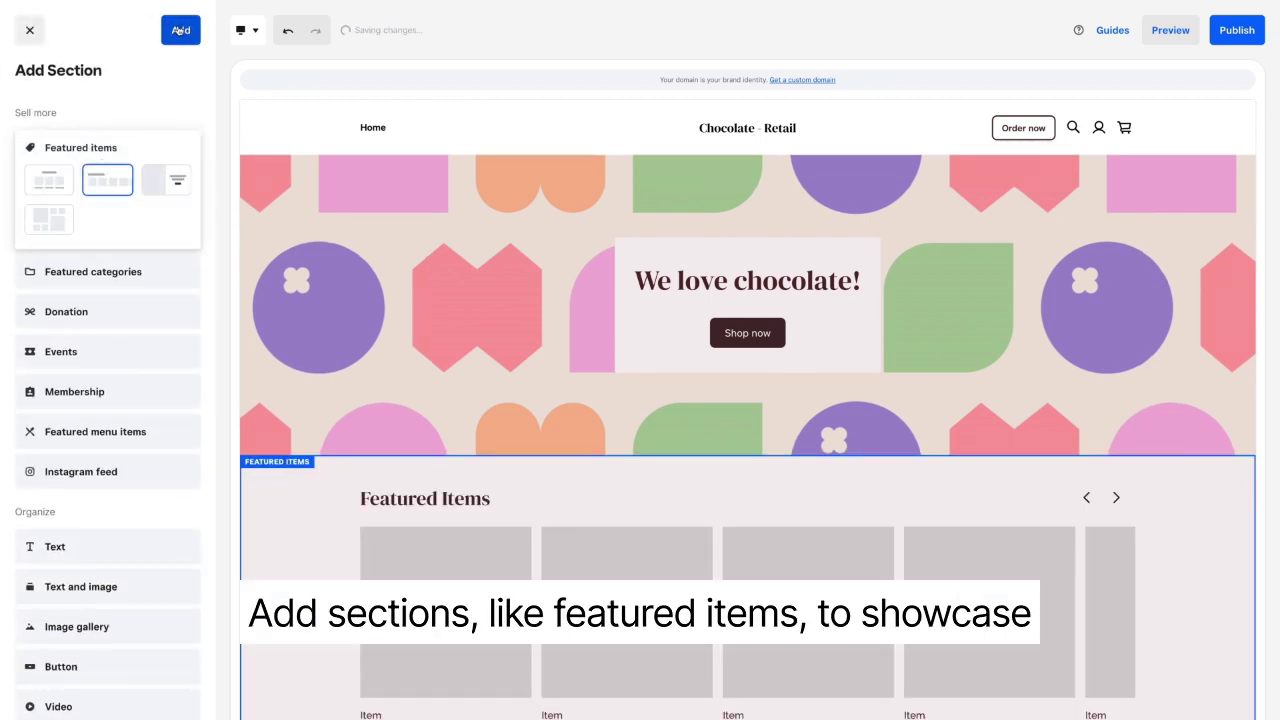
pyautogui.click(180, 30)
pyautogui.click(60, 216)
pyautogui.click(34, 180)
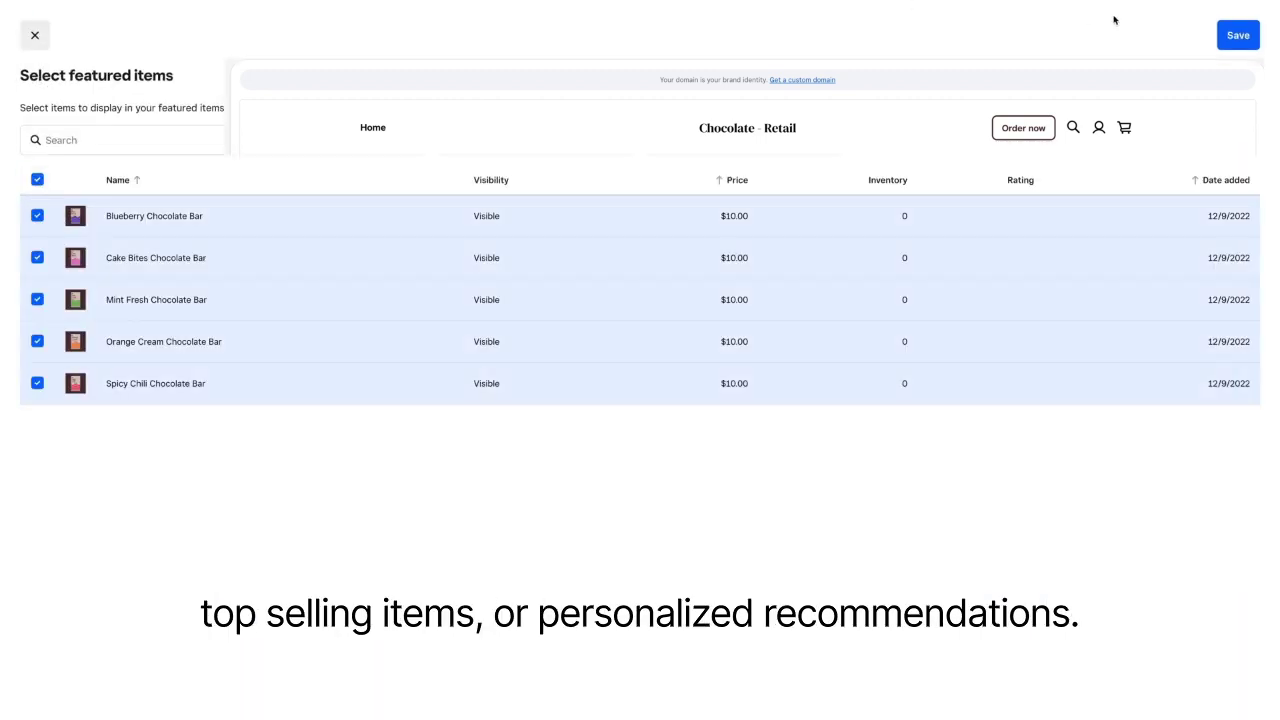
pyautogui.click(1238, 36)
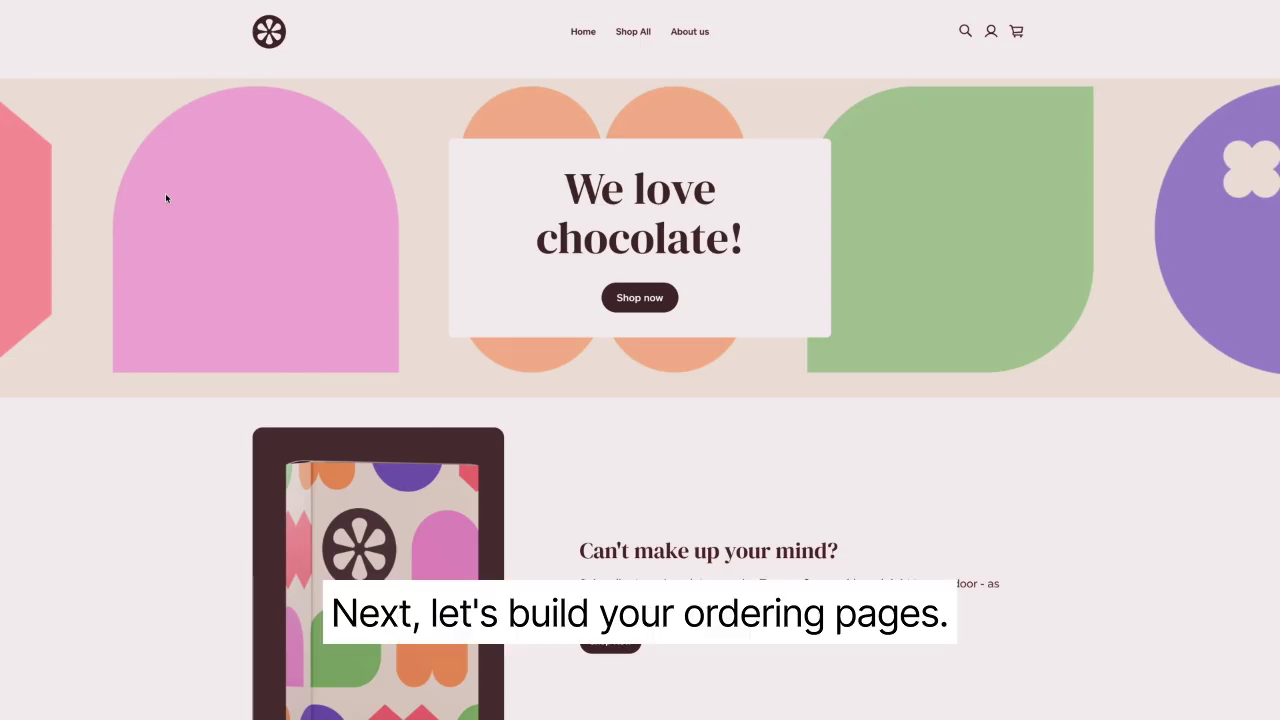
pyautogui.scroll(-8, 165, 193)
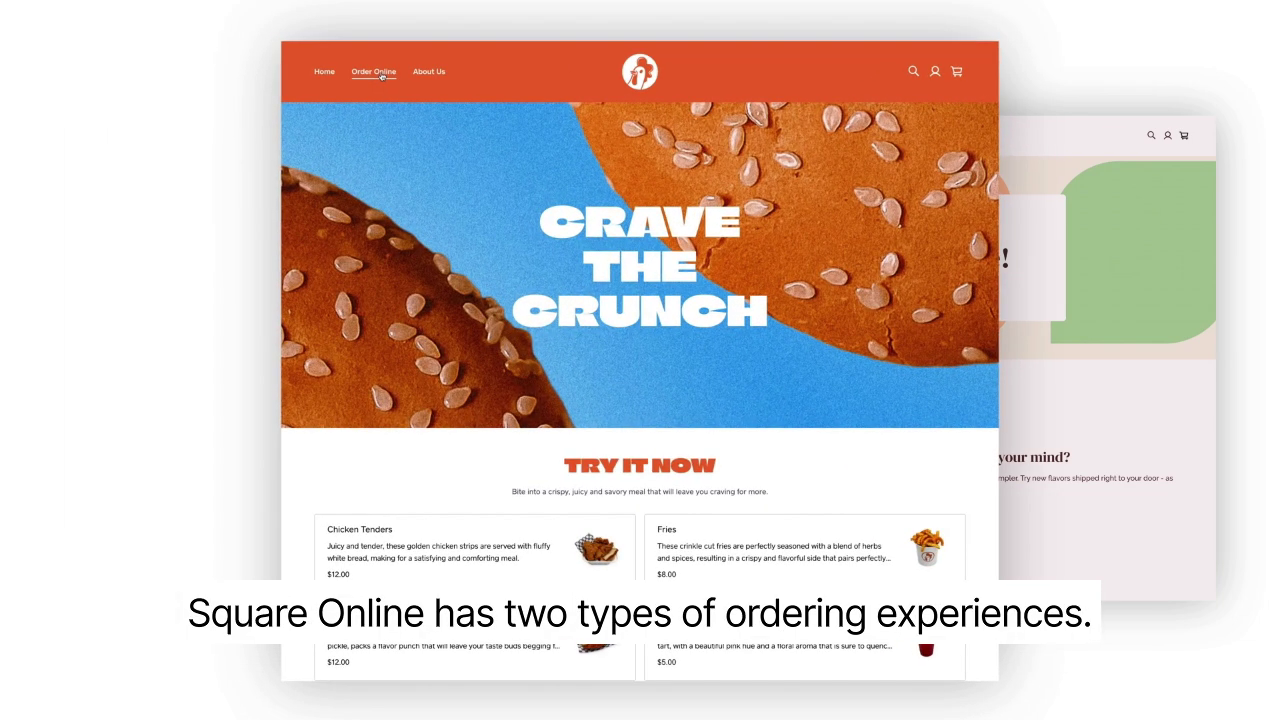
# Compare the restaurant's Regular Chicken Sandwich item with the shop's Spicy Chili Chocolate Bar product page.
pyautogui.click(135, 138)
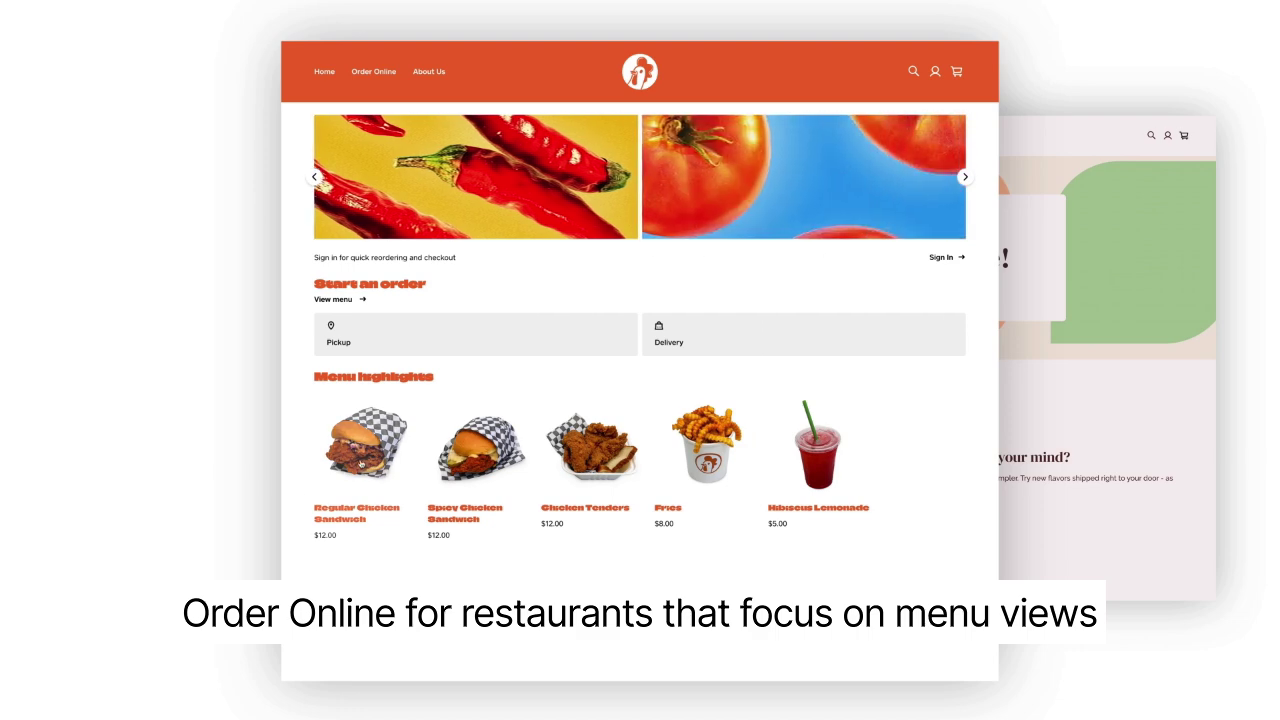
pyautogui.click(361, 463)
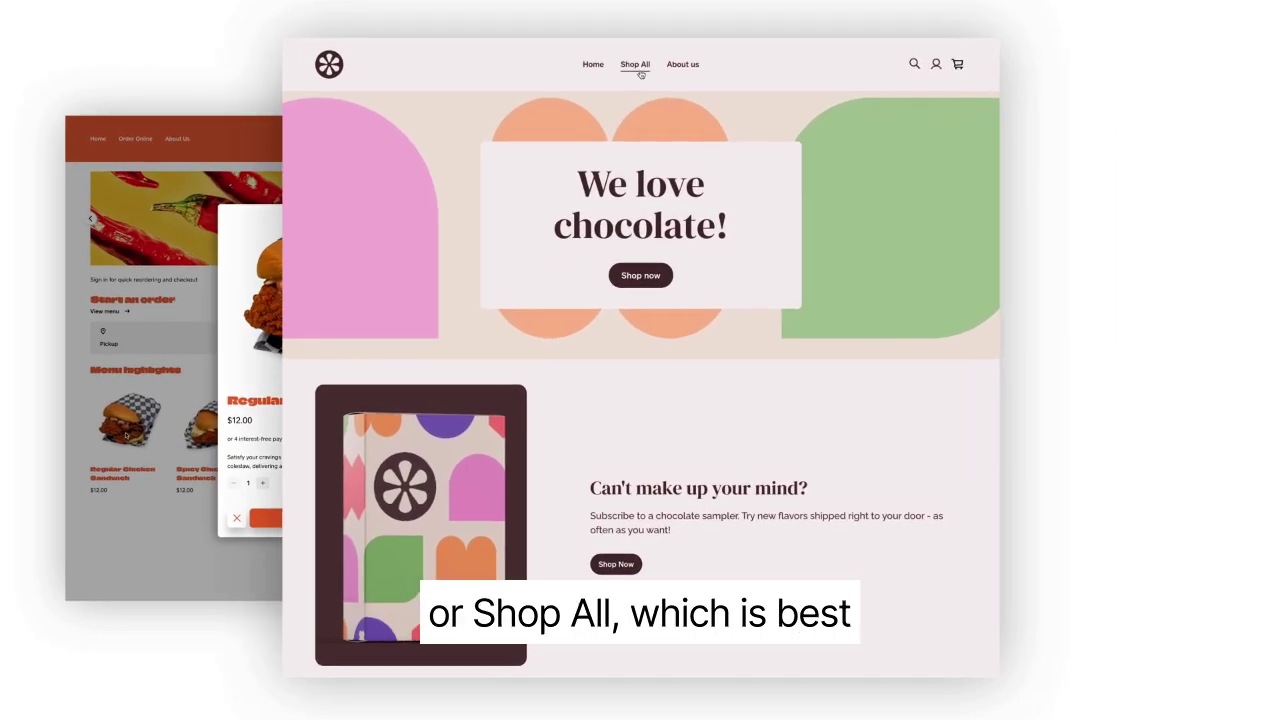
pyautogui.click(640, 70)
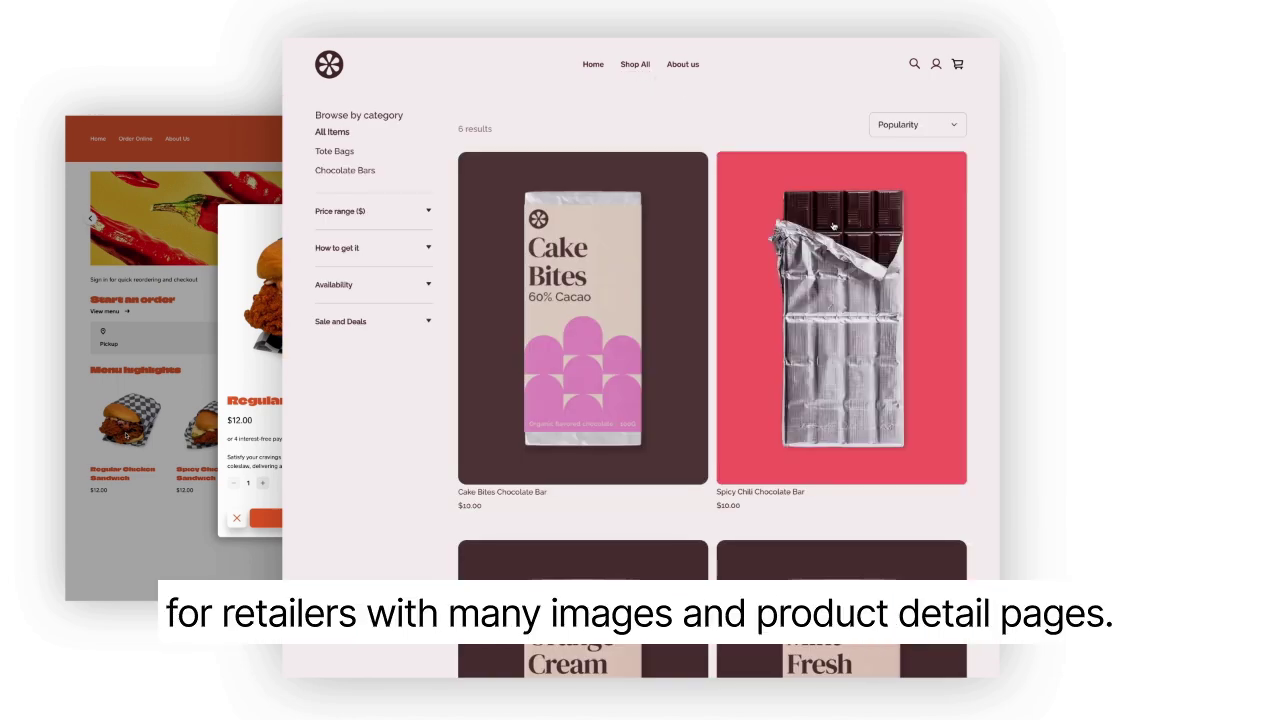
pyautogui.click(833, 226)
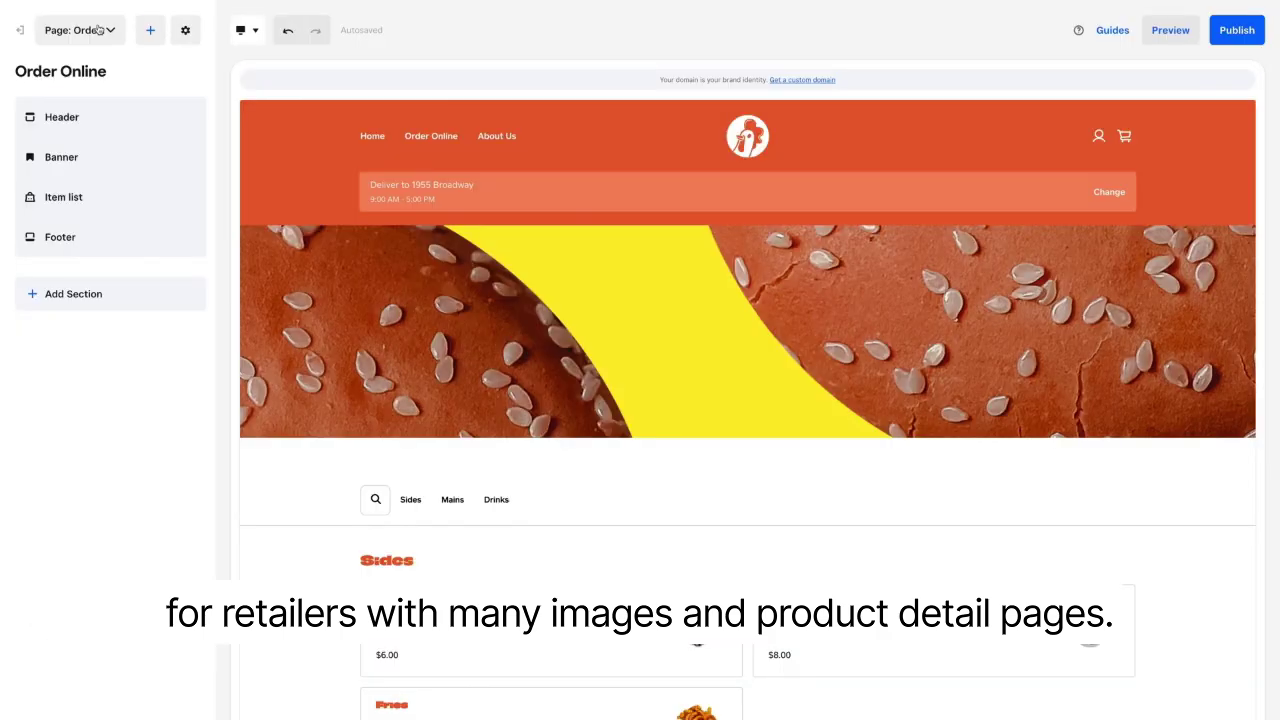
pyautogui.click(65, 30)
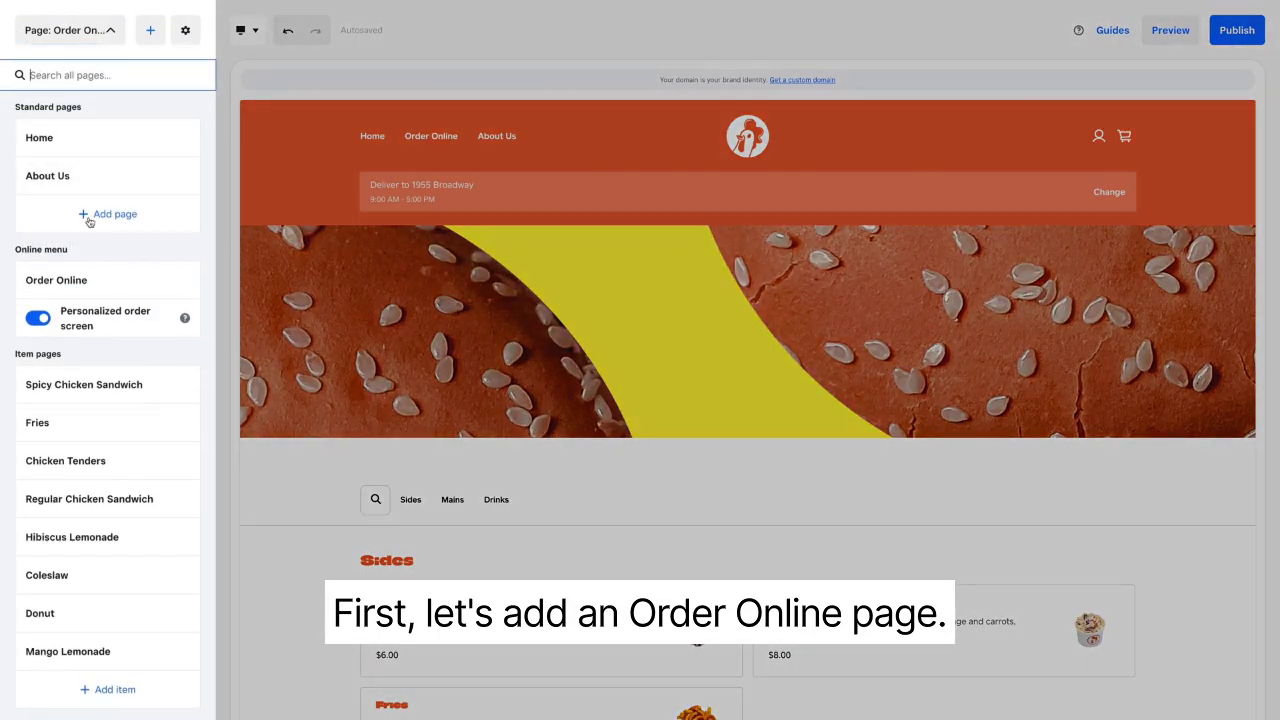
# On the Order Online page, inspect the Item list's category menu, item image and lightbox options.
pyautogui.click(73, 289)
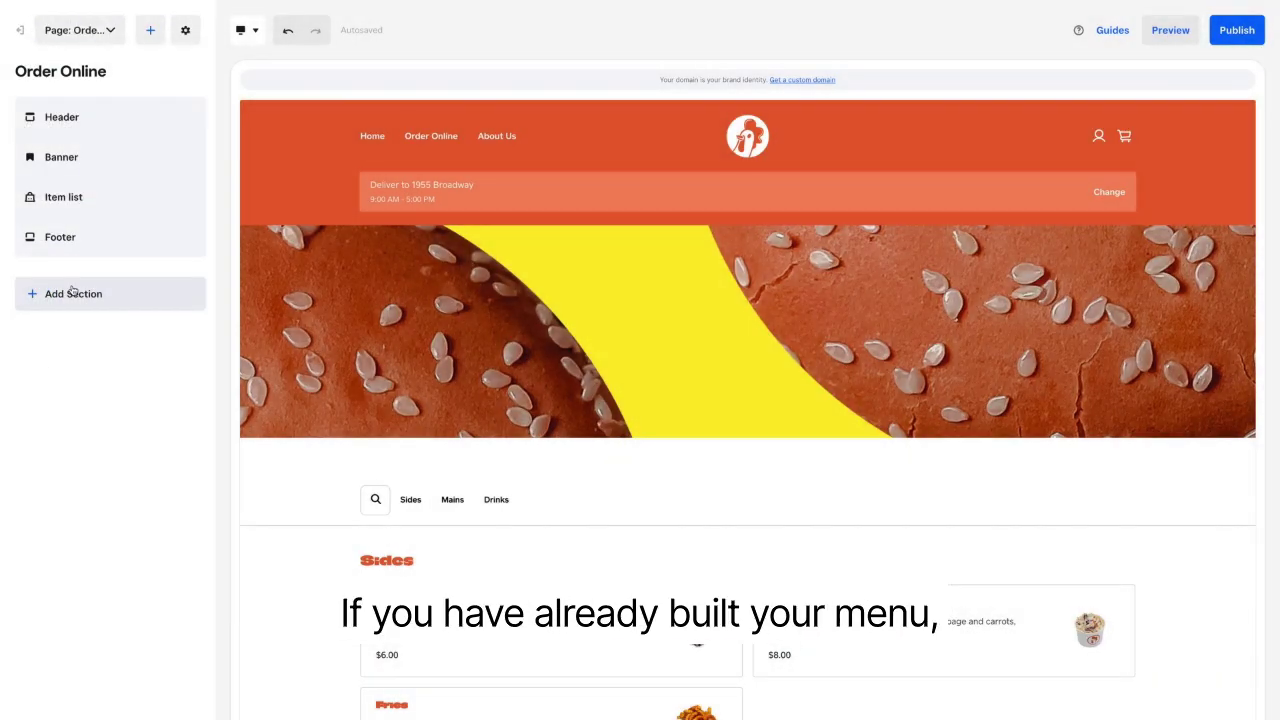
pyautogui.click(76, 204)
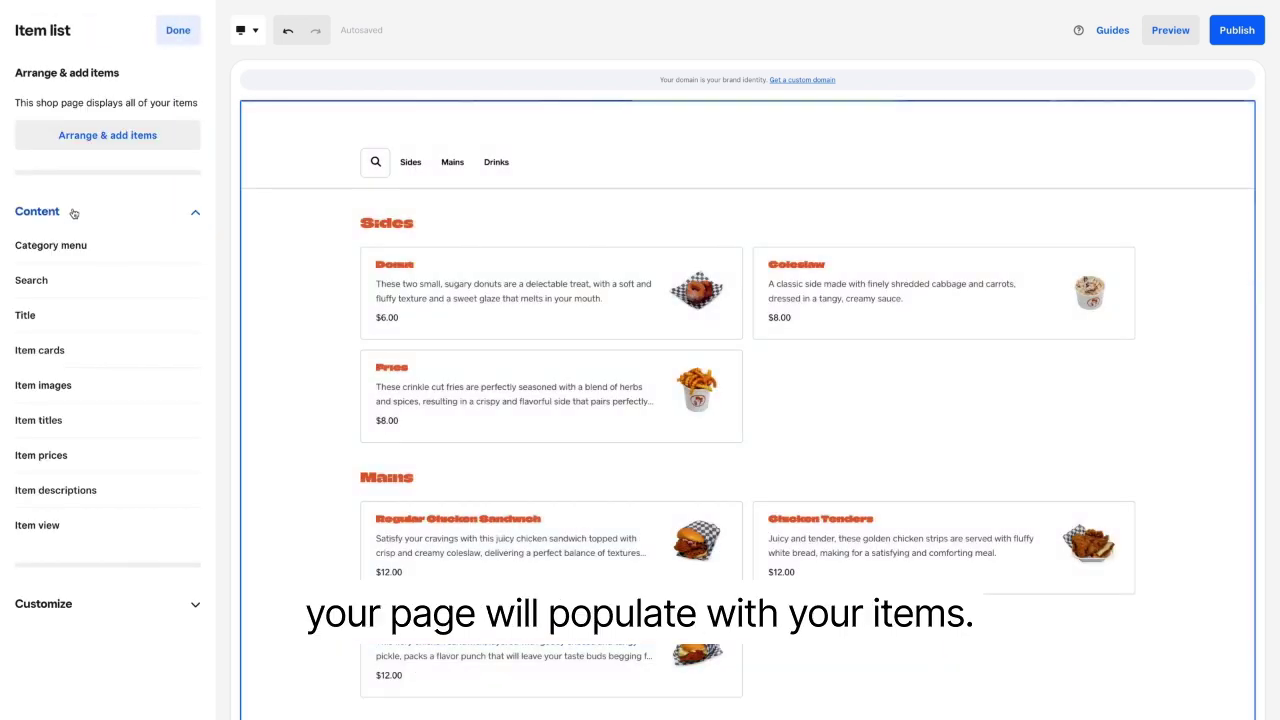
pyautogui.click(66, 245)
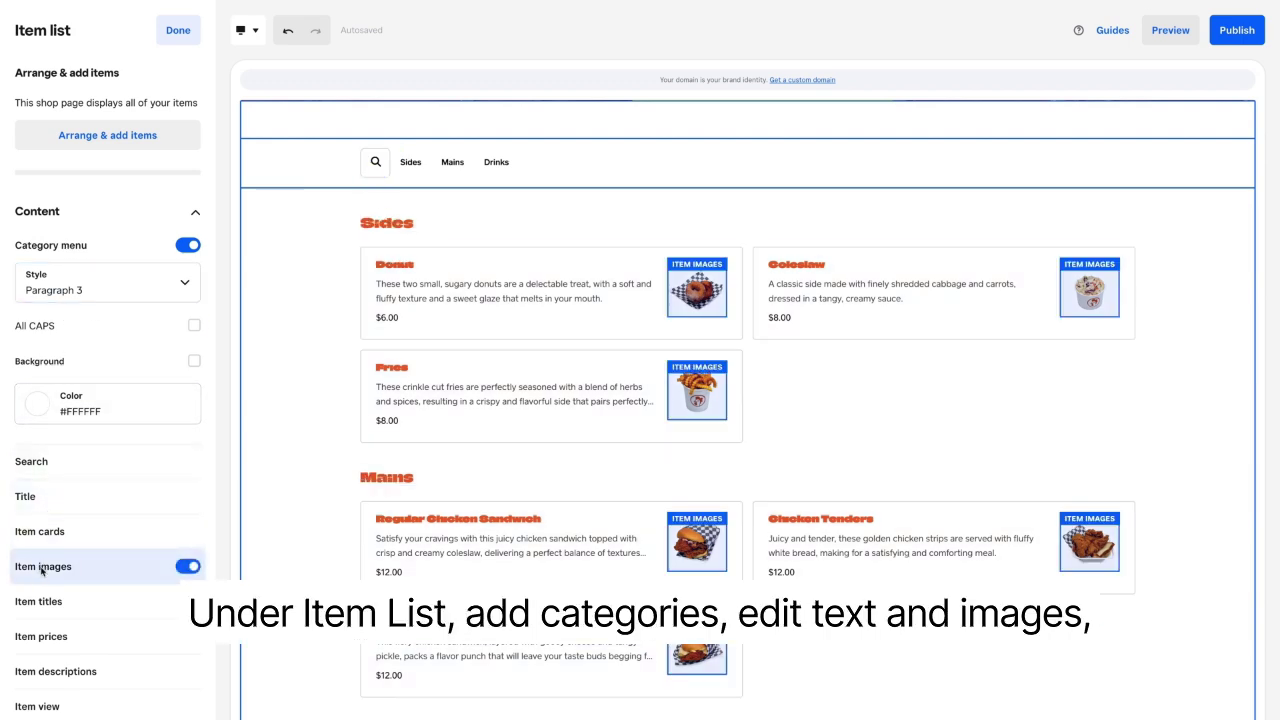
pyautogui.click(42, 567)
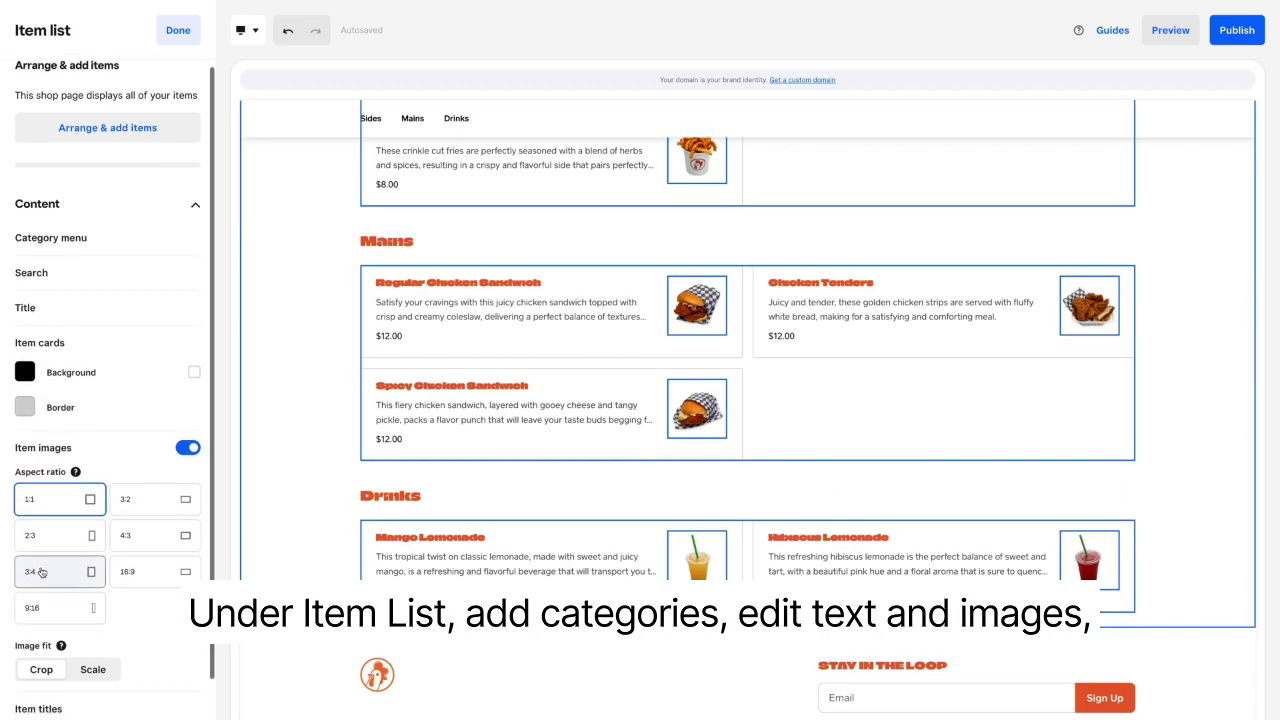
pyautogui.scroll(-3, 40, 571)
pyautogui.click(40, 669)
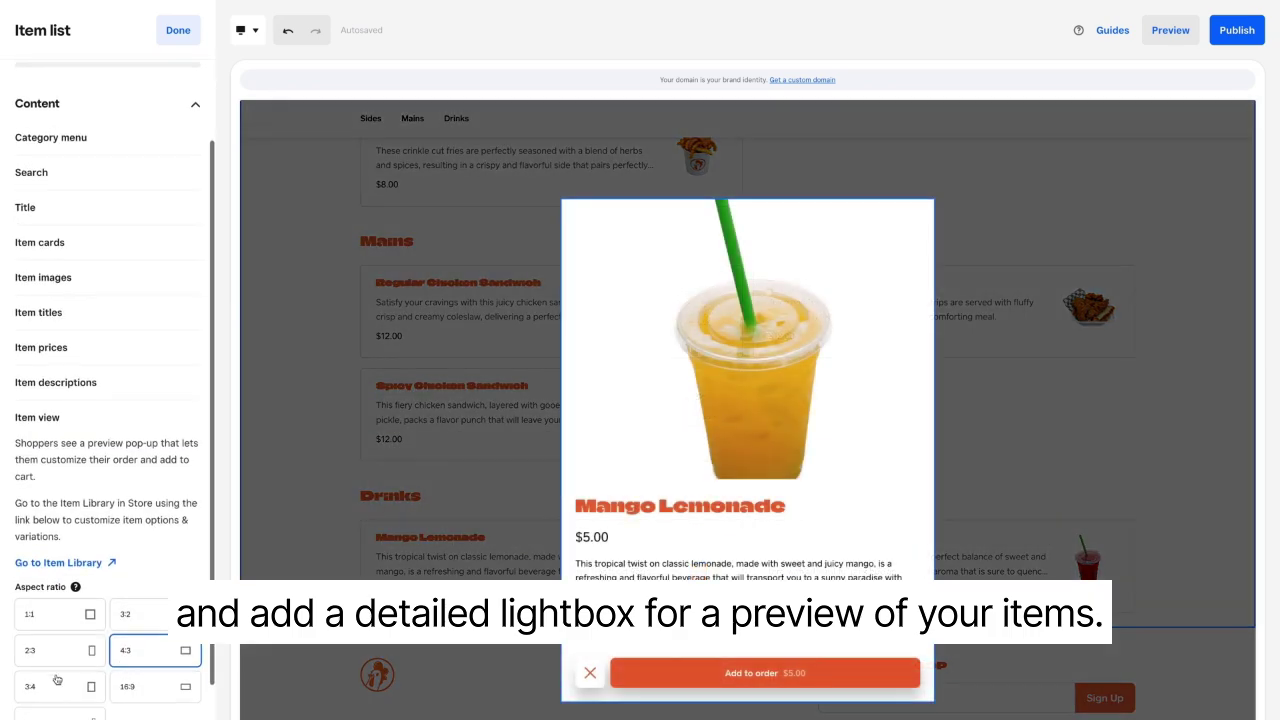
pyautogui.scroll(-4, 55, 670)
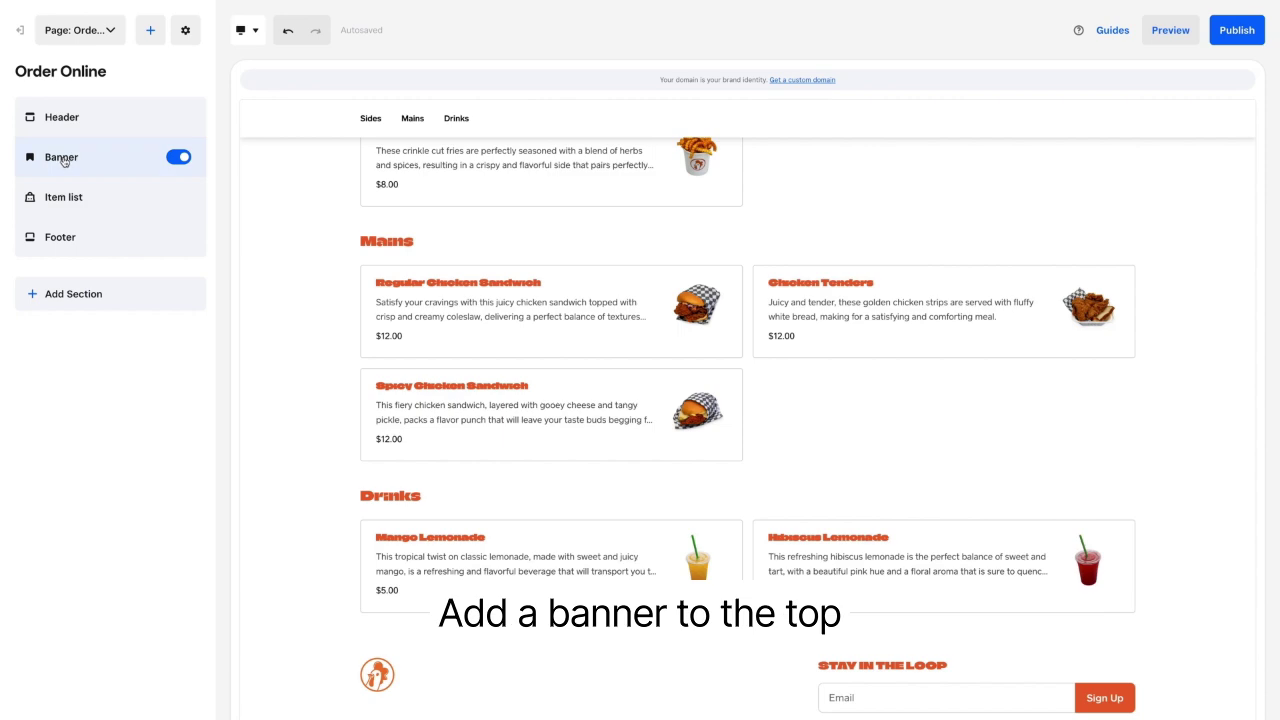
# Inspect the Order Online banner's layout, color and background options.
pyautogui.click(60, 160)
pyautogui.click(67, 121)
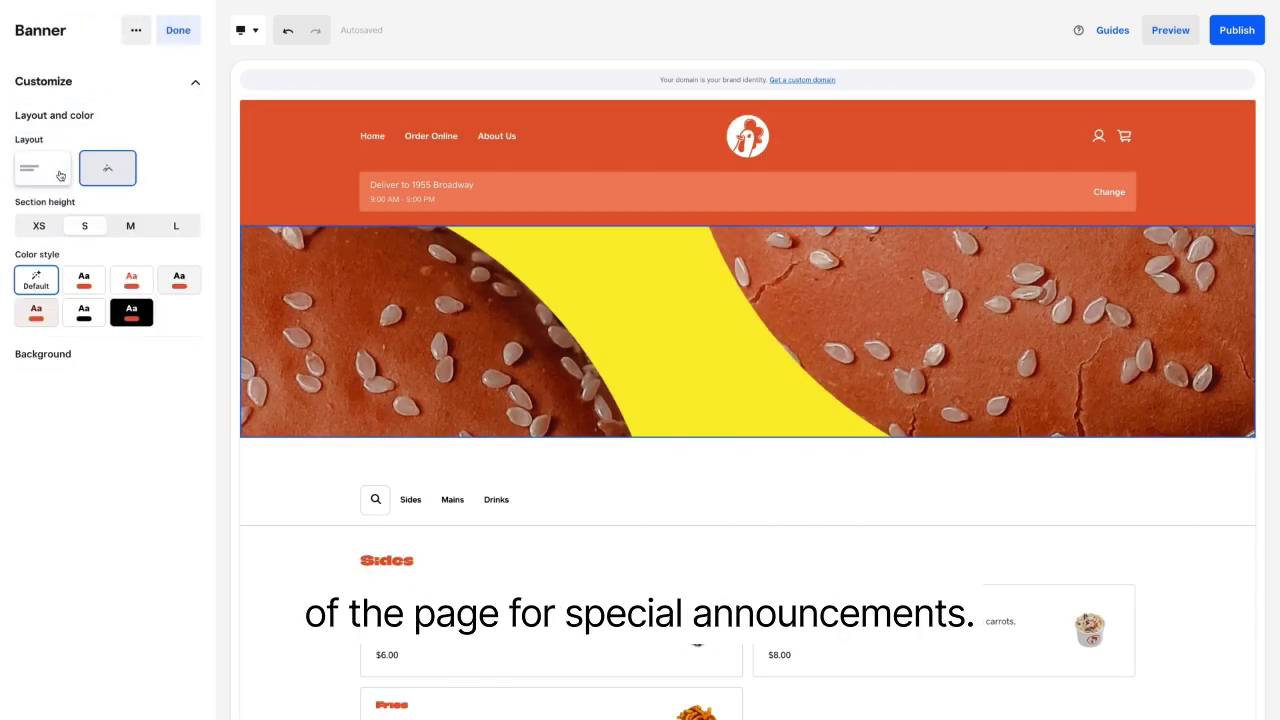
pyautogui.click(46, 363)
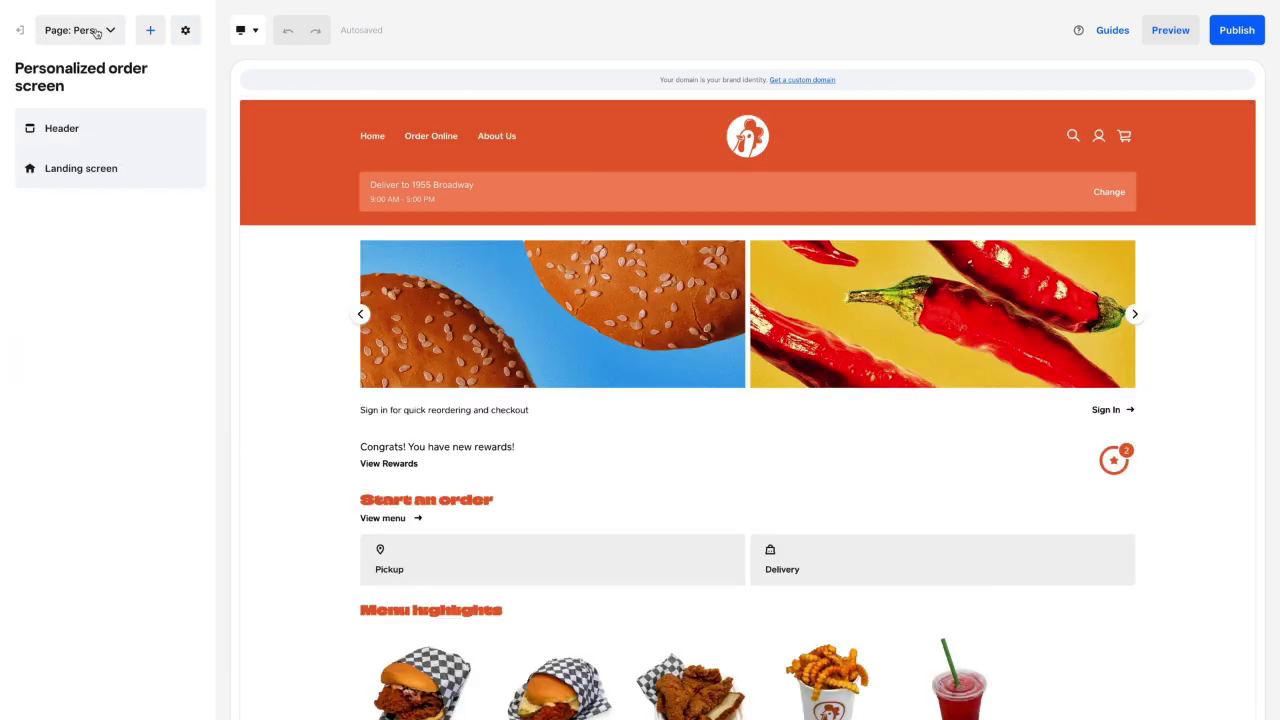
# Switch to the Personalized order screen page and show the landing screen's returning-customer view.
pyautogui.click(96, 31)
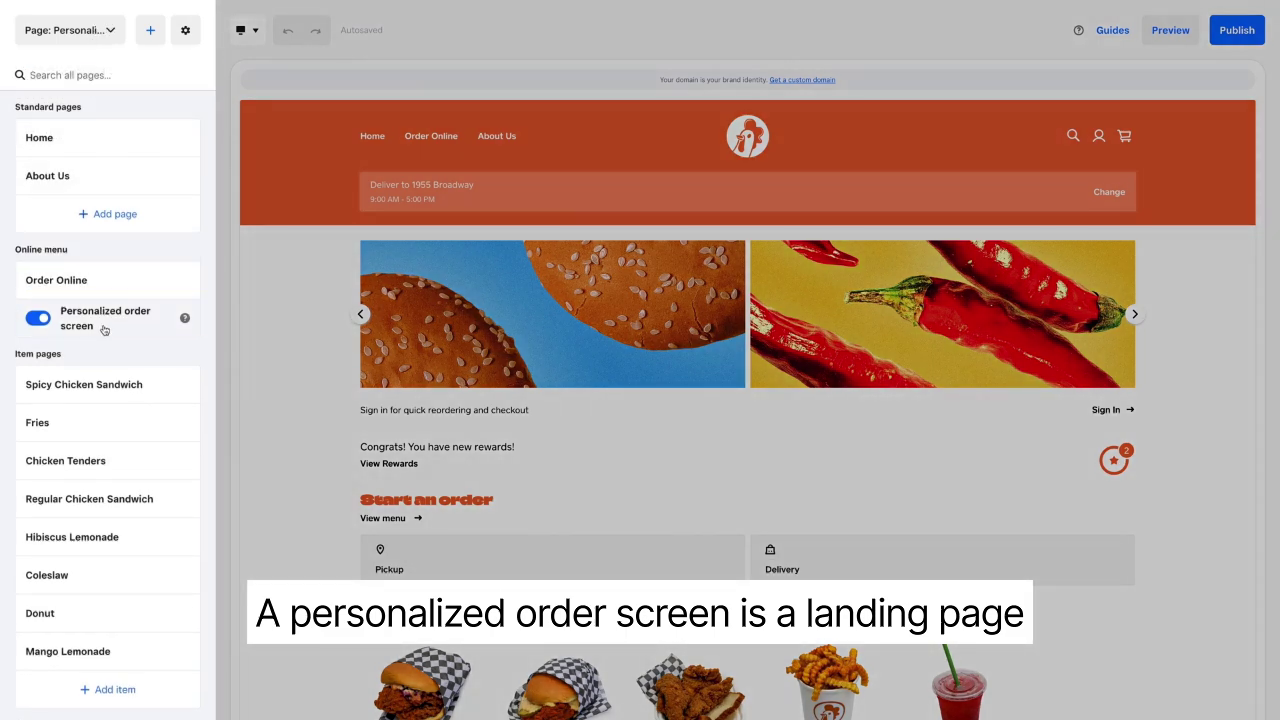
pyautogui.click(105, 330)
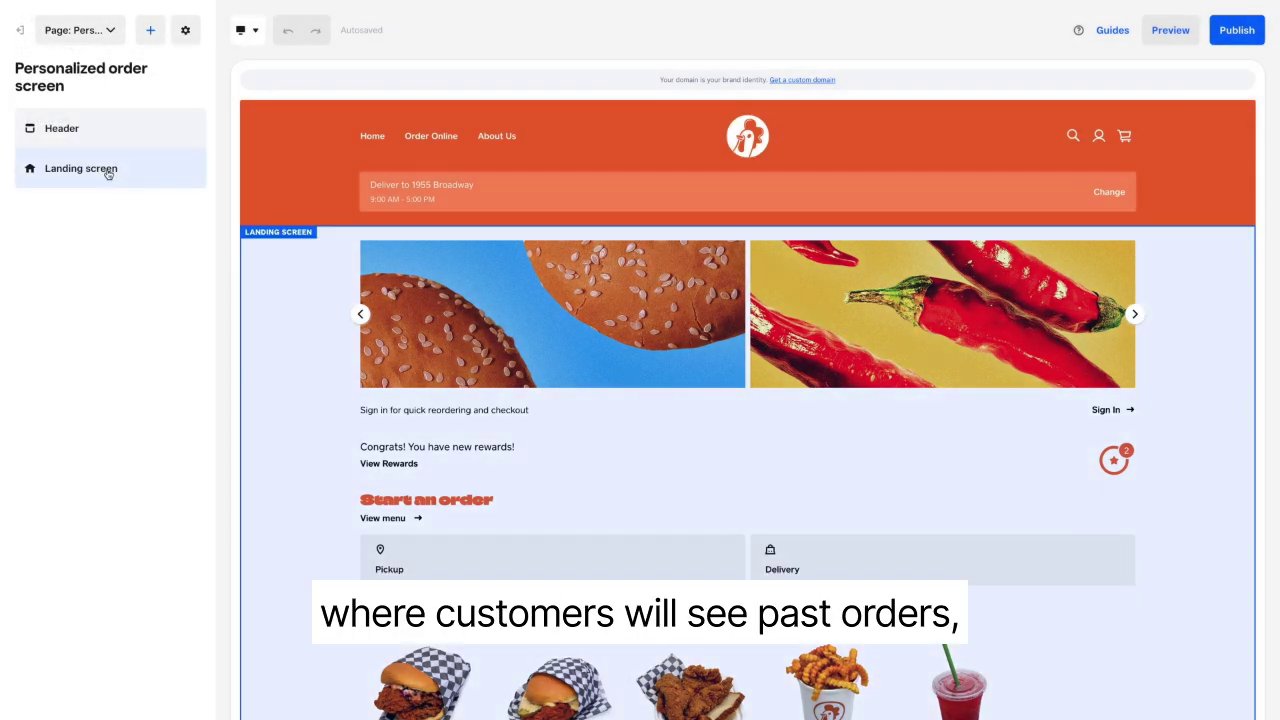
pyautogui.click(106, 172)
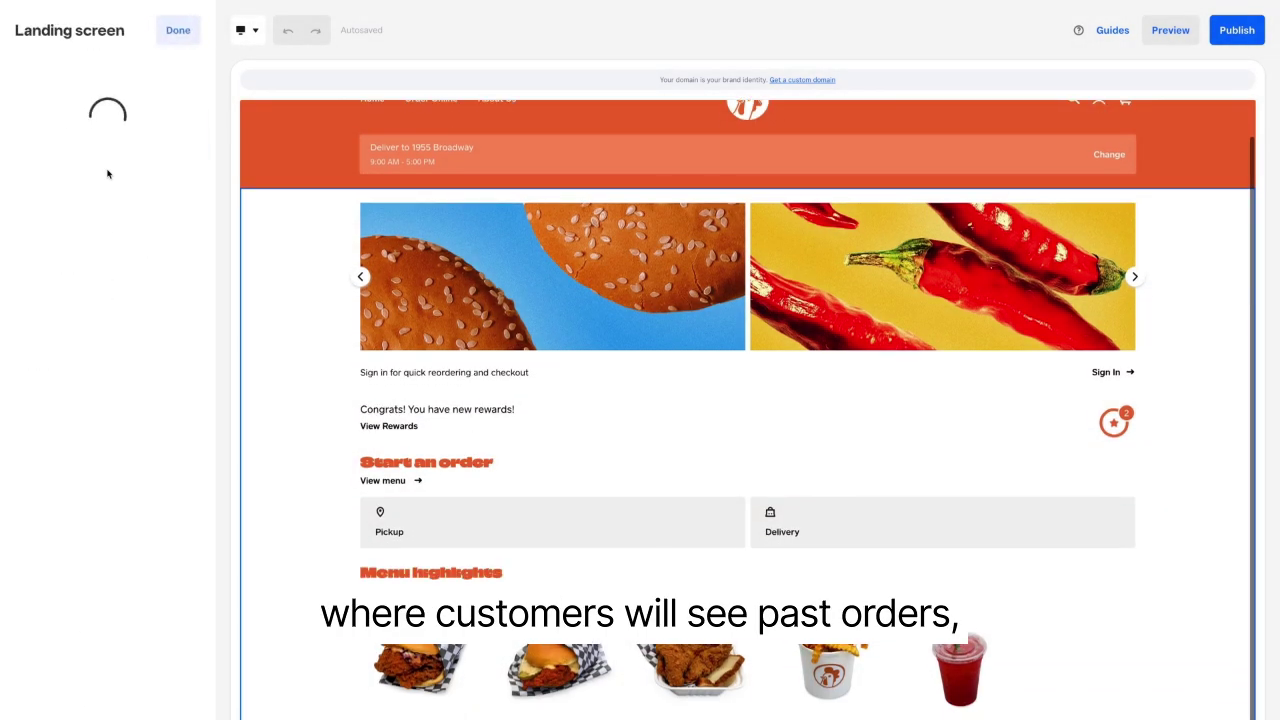
pyautogui.click(96, 221)
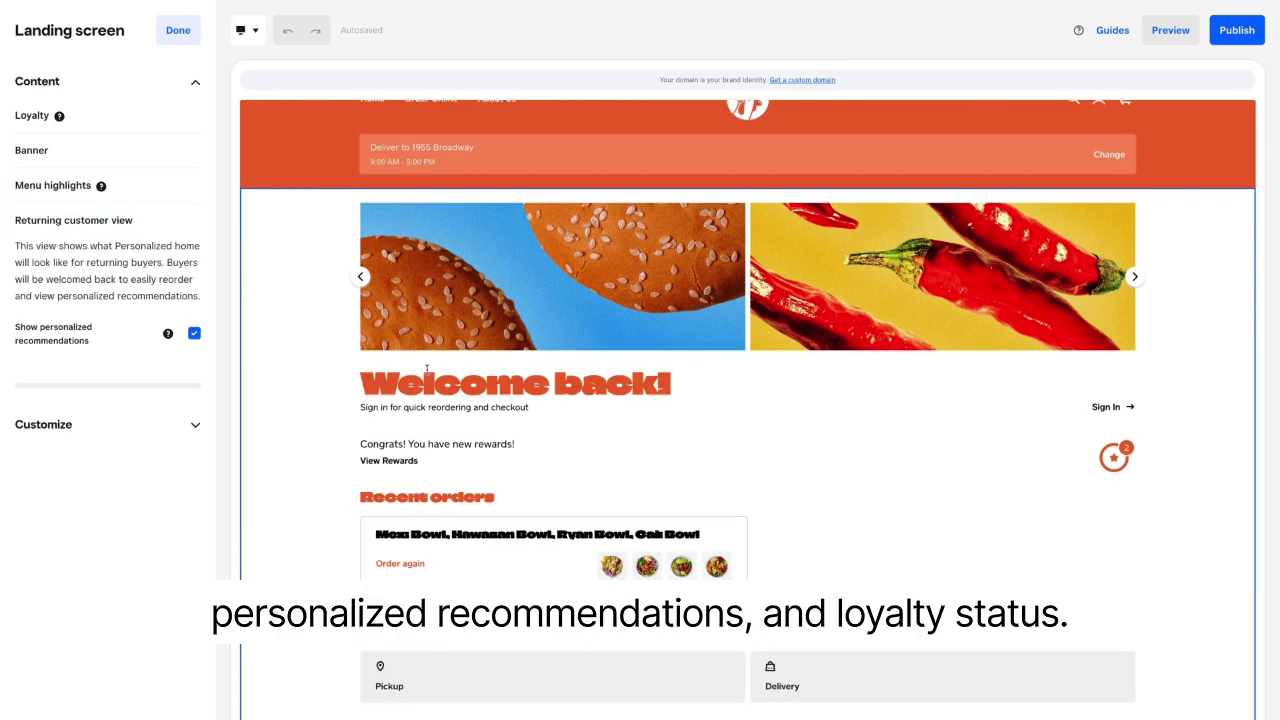
pyautogui.scroll(-2, 427, 370)
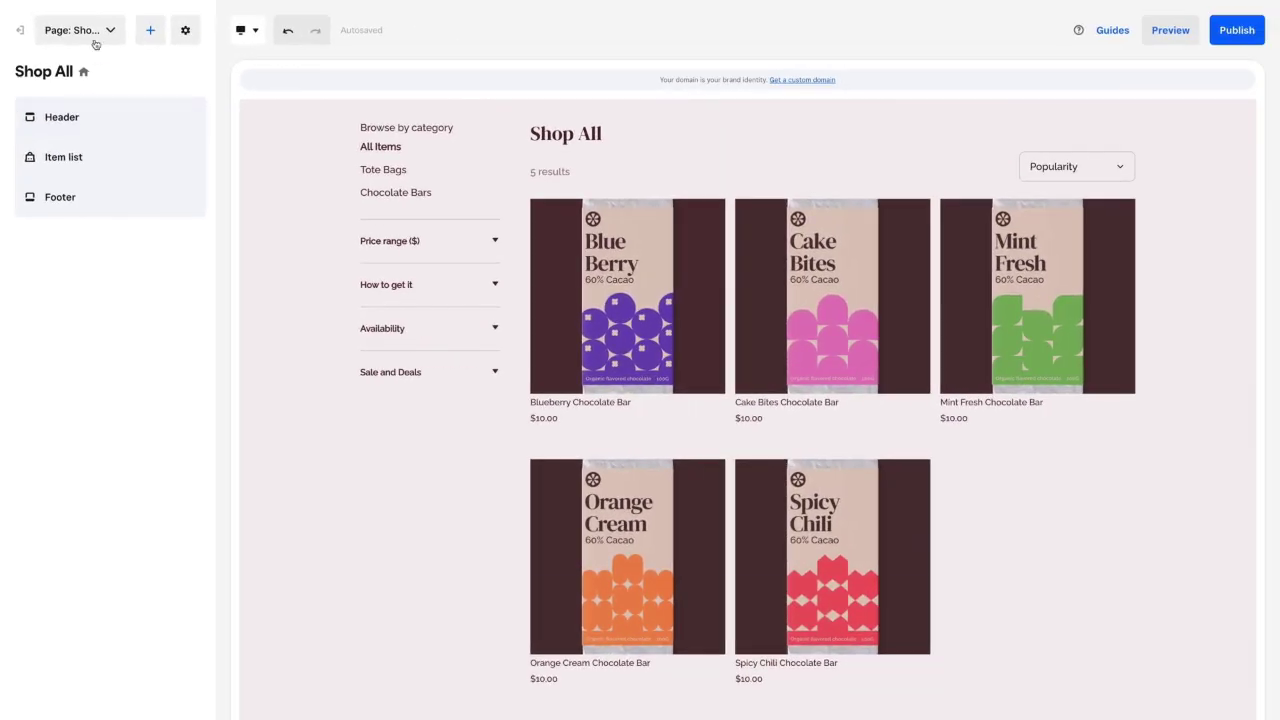
# Enable Show Quick Shop button in the Shop All item list's image options.
pyautogui.click(97, 22)
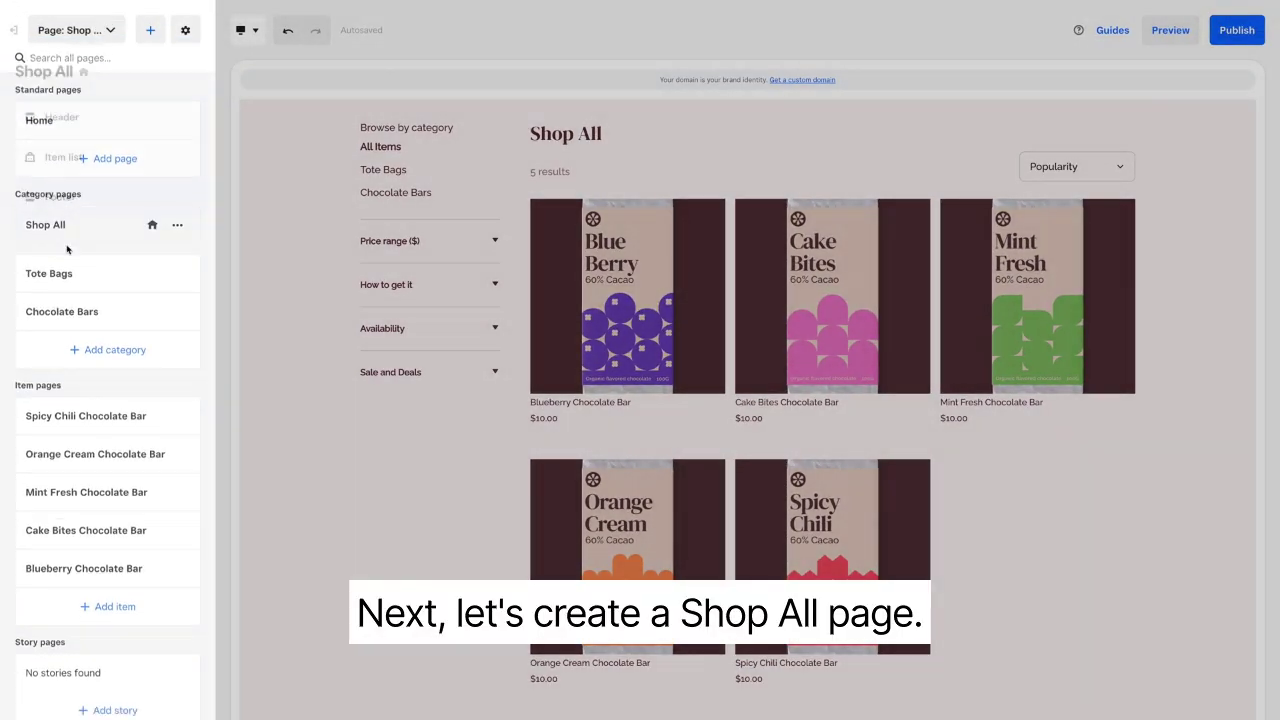
pyautogui.click(69, 249)
pyautogui.click(70, 158)
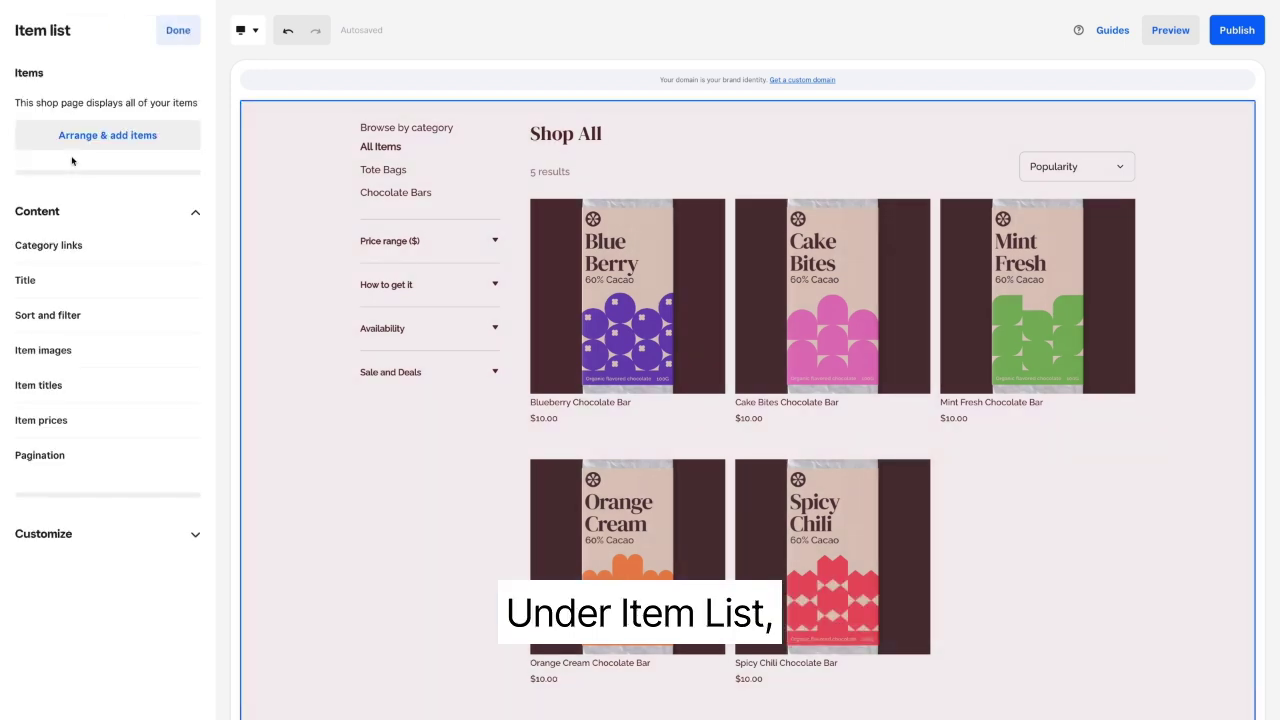
pyautogui.click(48, 316)
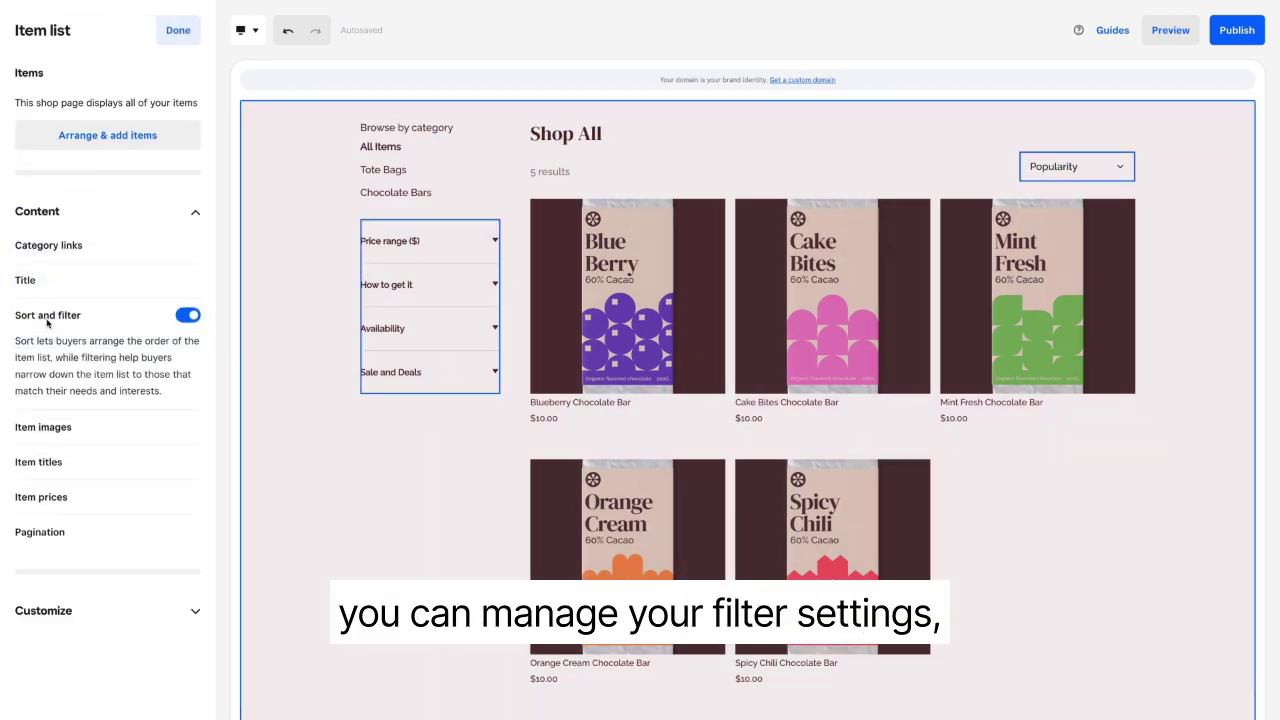
pyautogui.click(49, 430)
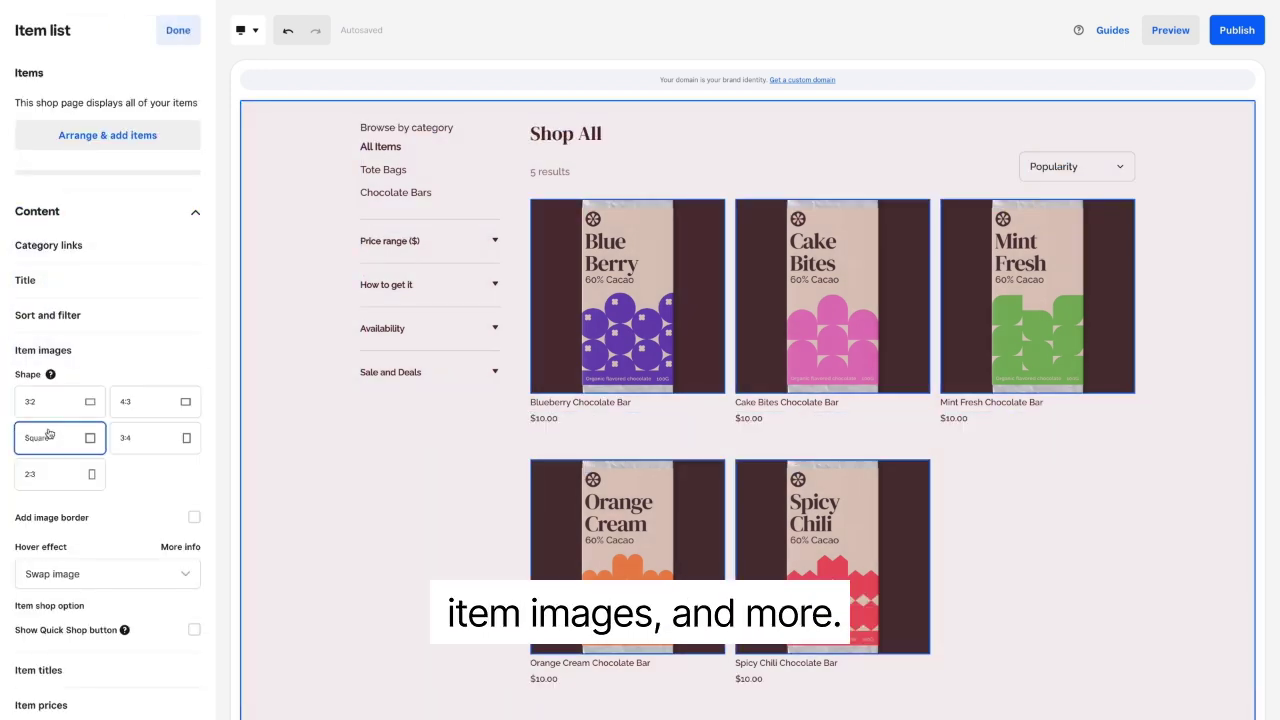
pyautogui.click(193, 631)
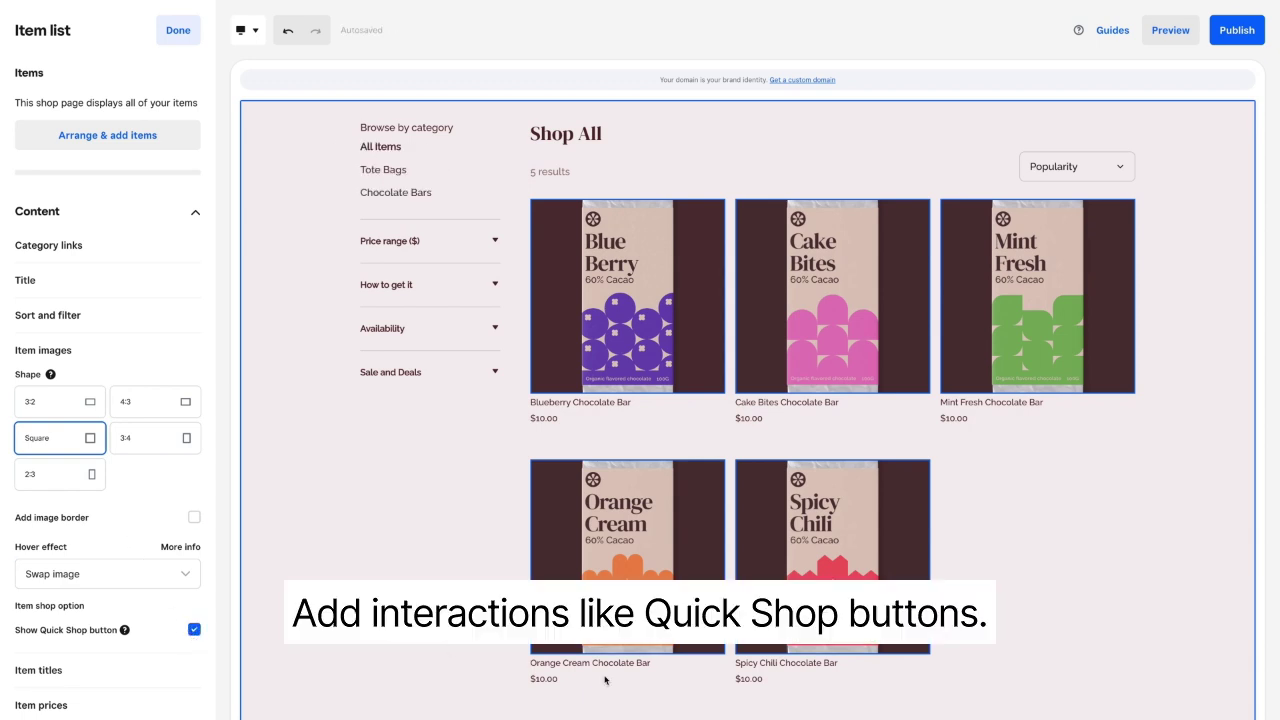
# Set the Featured Items titles to the Paragraph 1 style, then check the Header and Footer sections.
pyautogui.click(96, 31)
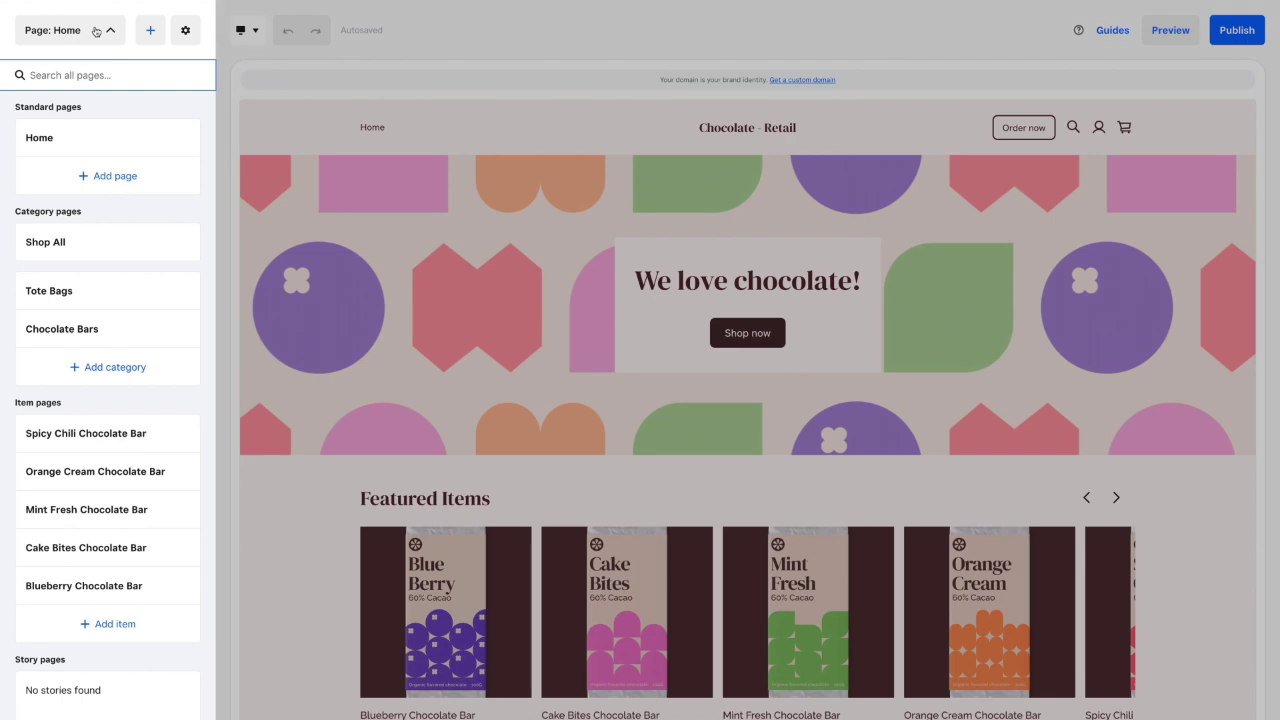
pyautogui.click(54, 329)
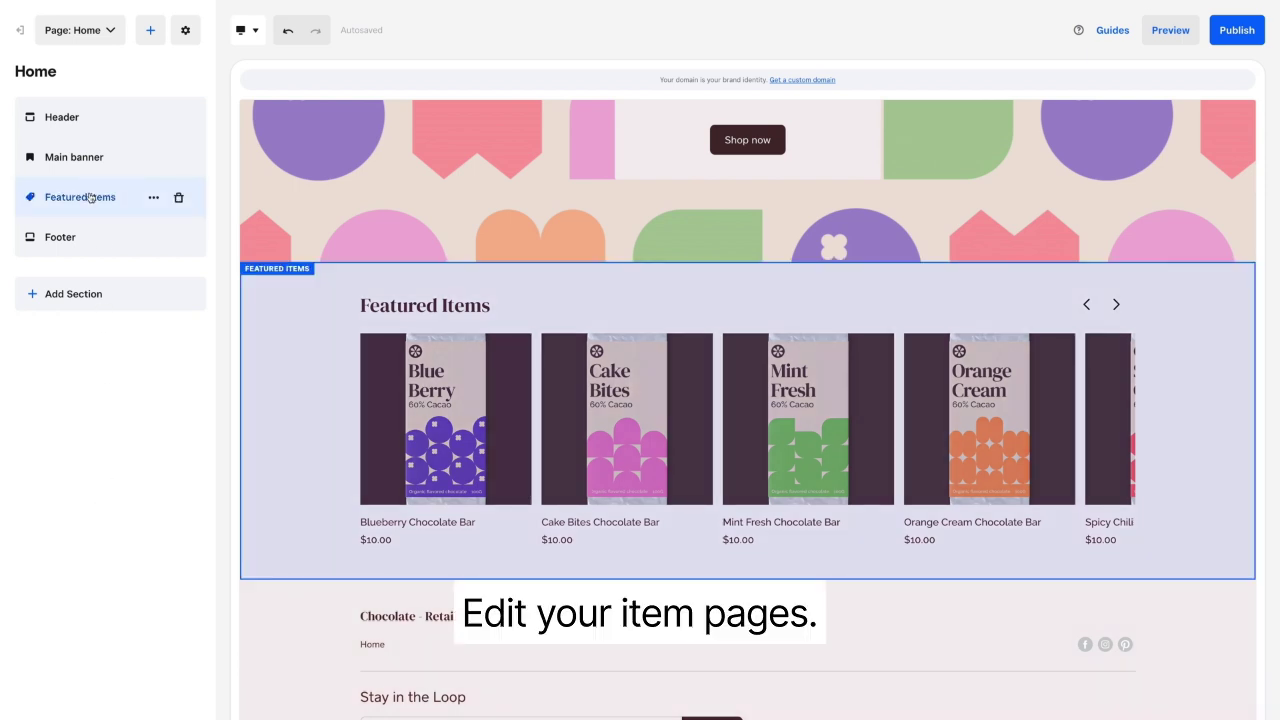
pyautogui.click(89, 197)
pyautogui.click(55, 553)
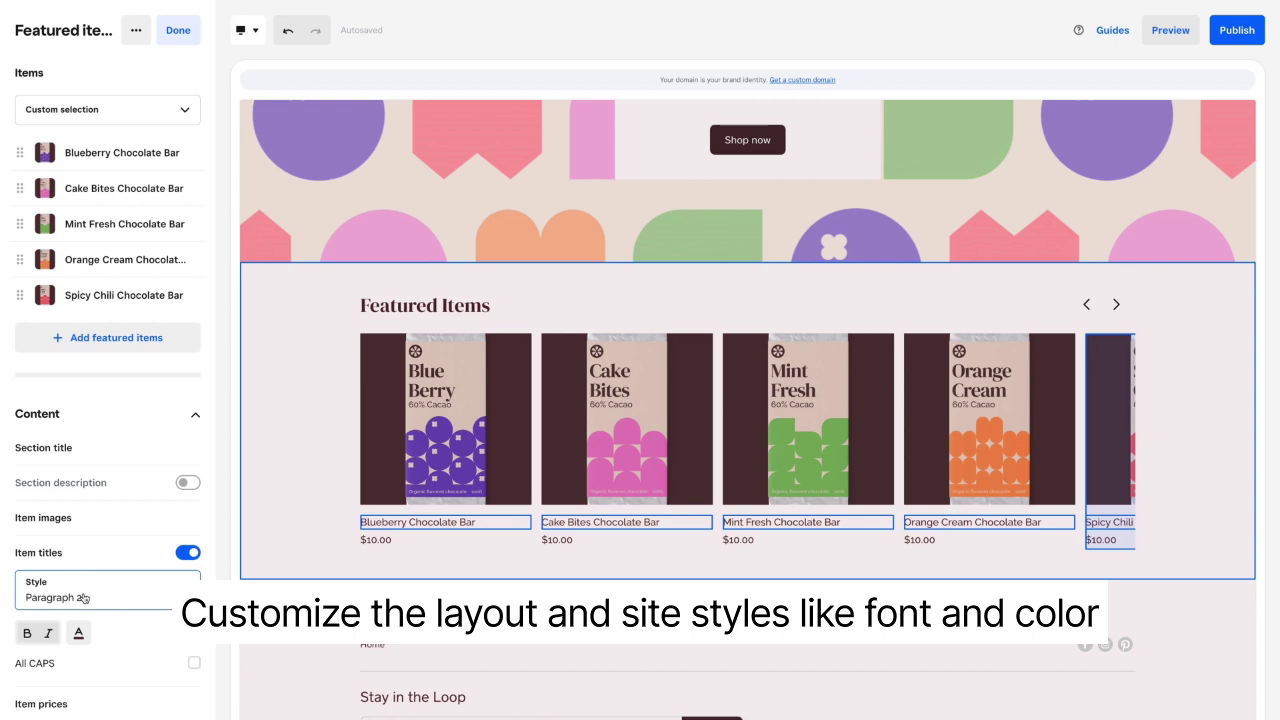
pyautogui.click(84, 598)
pyautogui.click(50, 490)
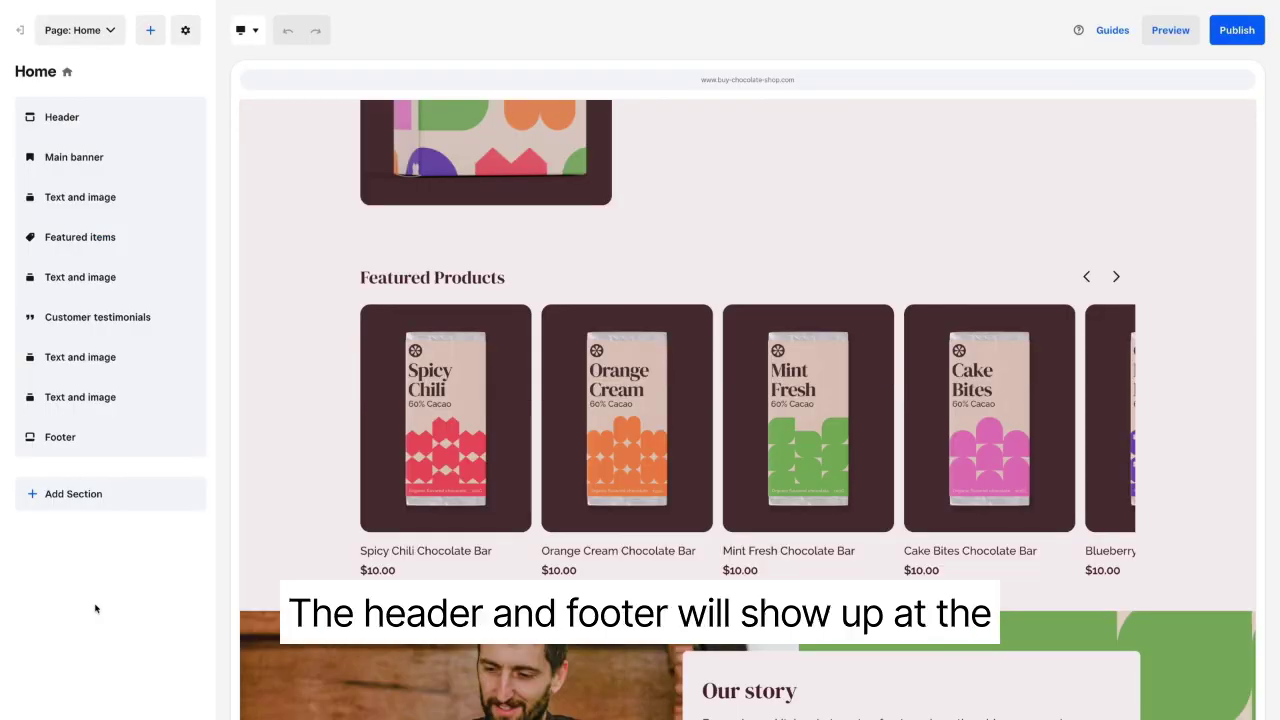
pyautogui.click(61, 117)
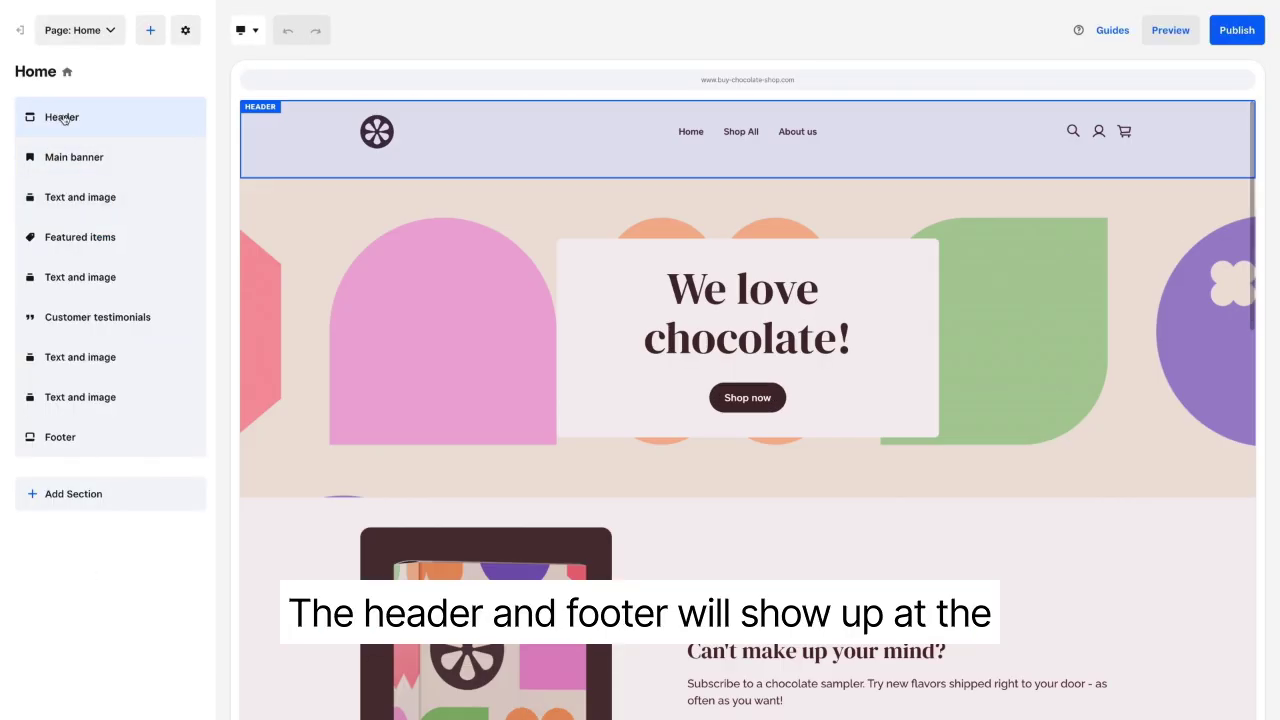
pyautogui.click(65, 446)
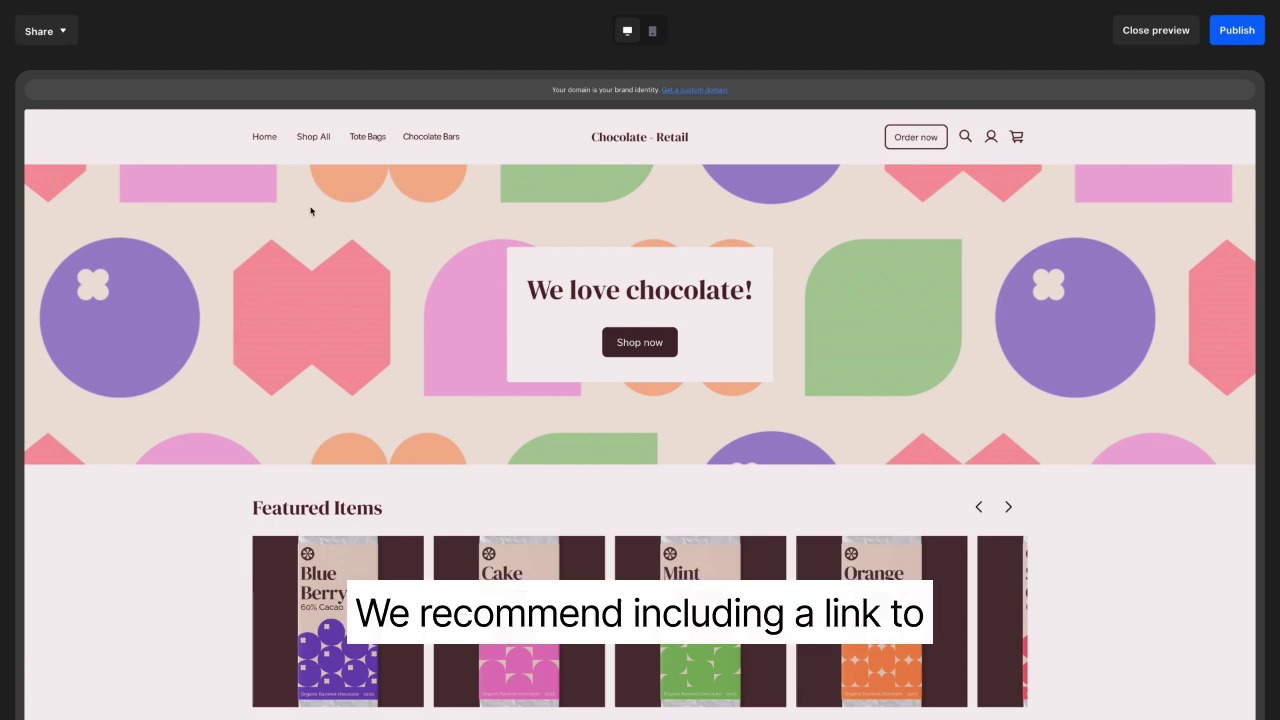
# View the Shop All product listing in the store preview.
pyautogui.click(317, 138)
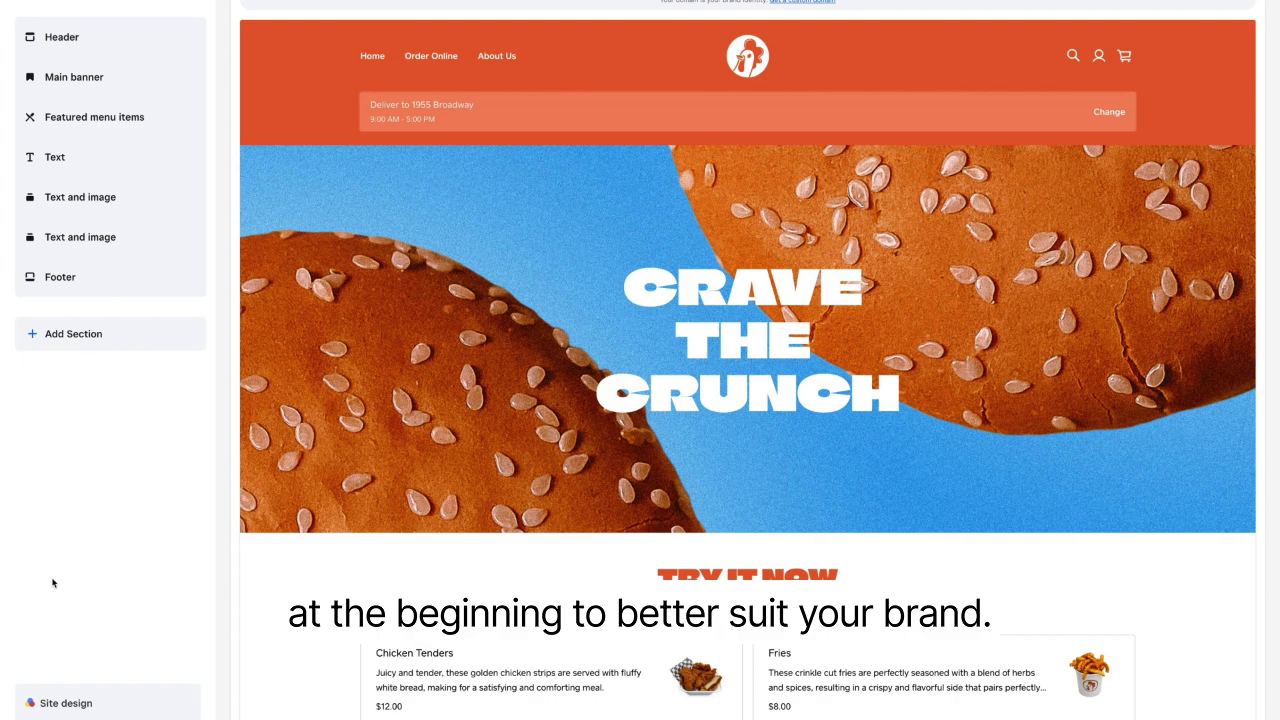
# In Site design, view the logo replacement picker and close it unchanged, then open Colors (#ed672c, #ffffff, #ffe924).
pyautogui.click(65, 705)
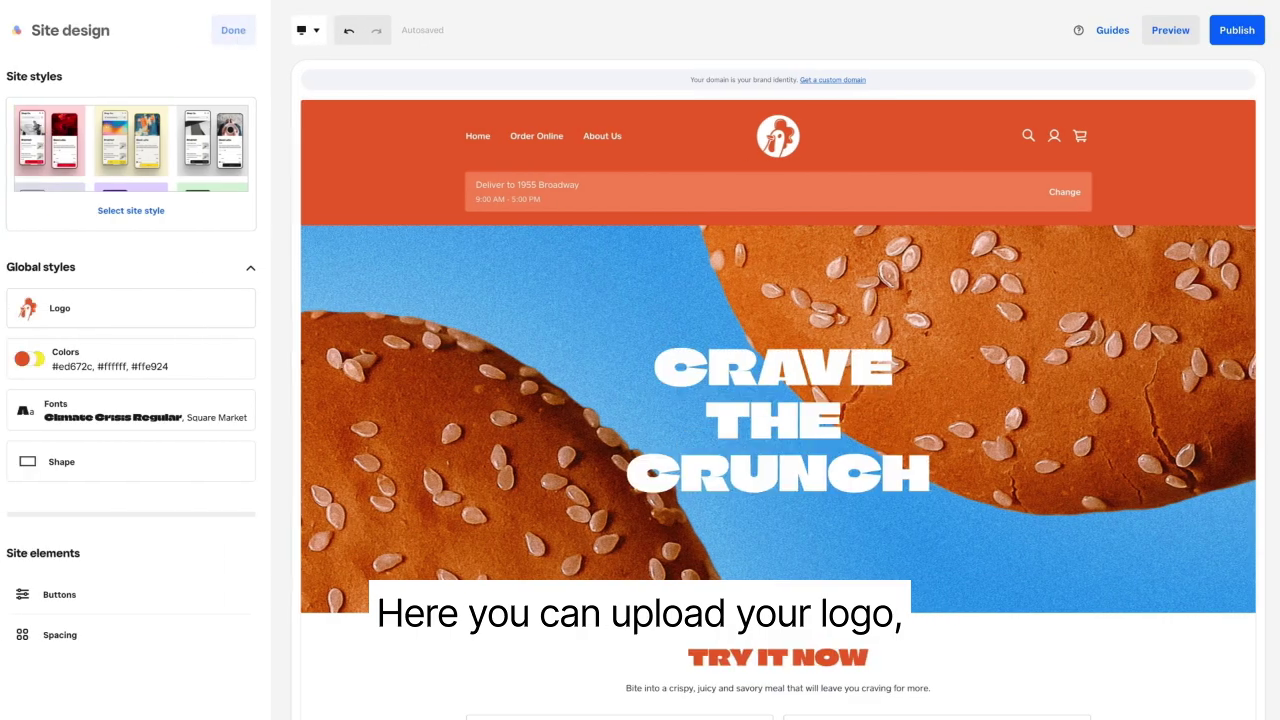
pyautogui.click(208, 316)
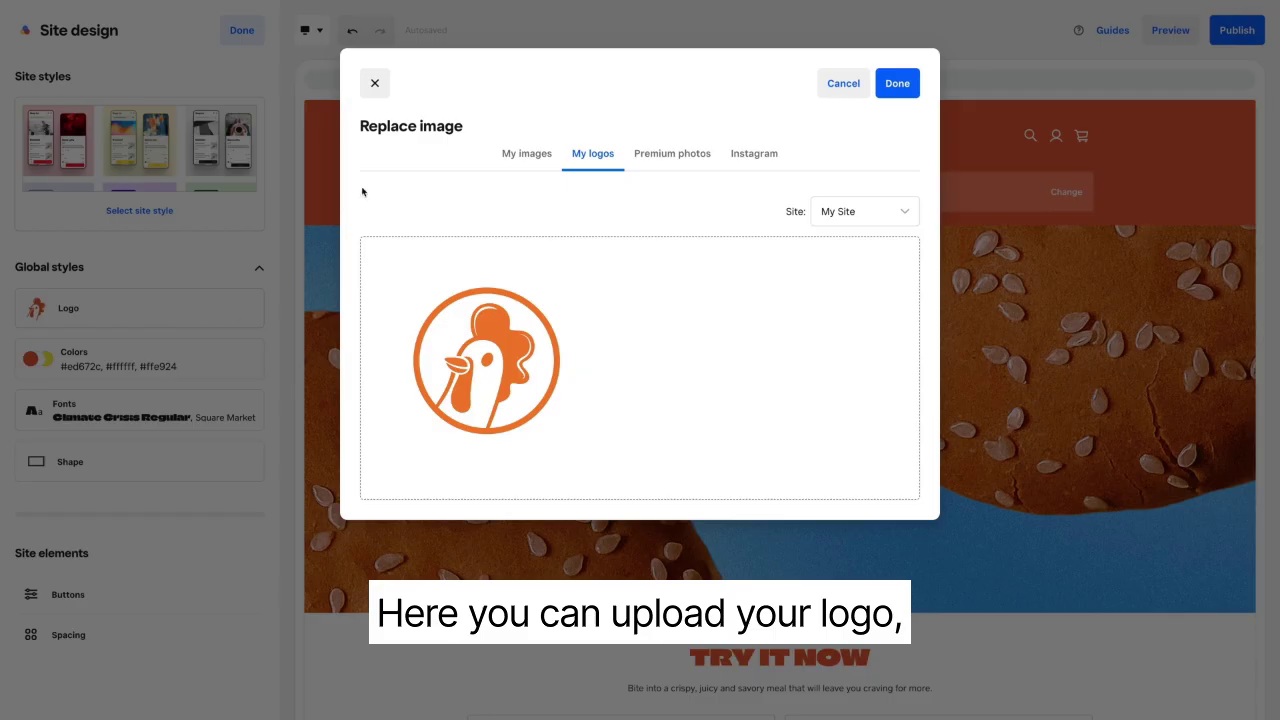
pyautogui.click(380, 83)
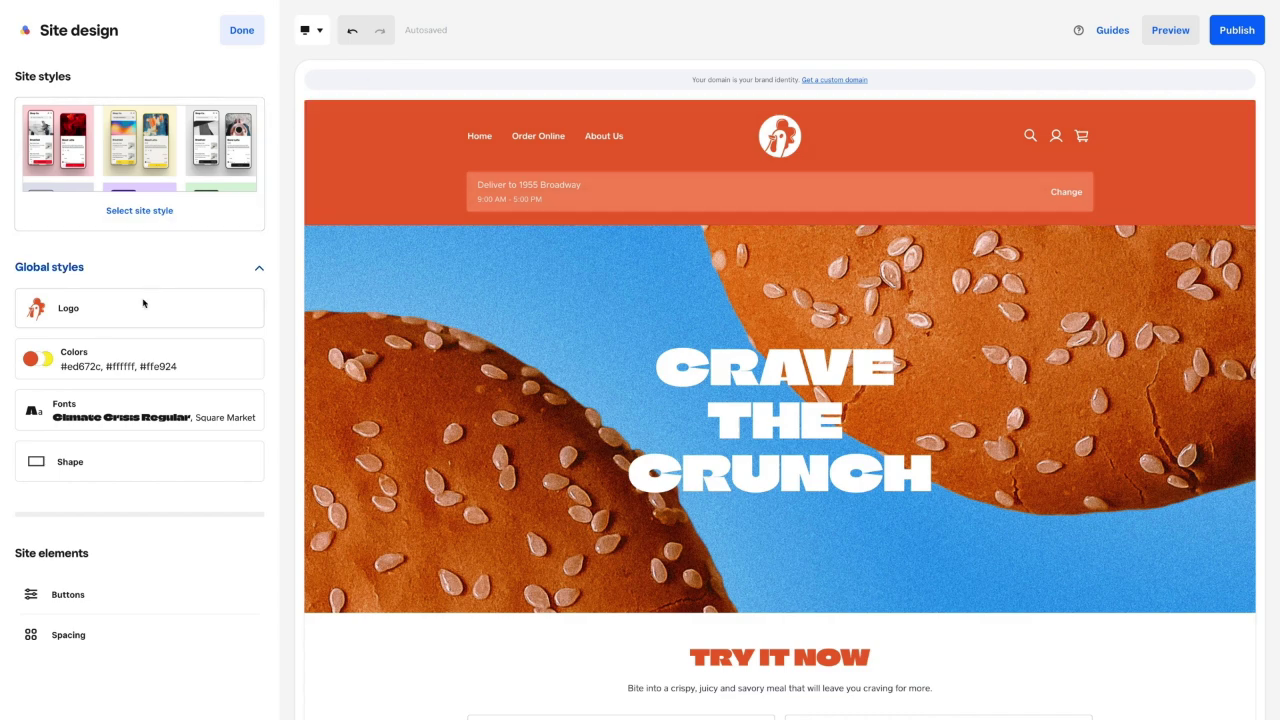
pyautogui.click(119, 362)
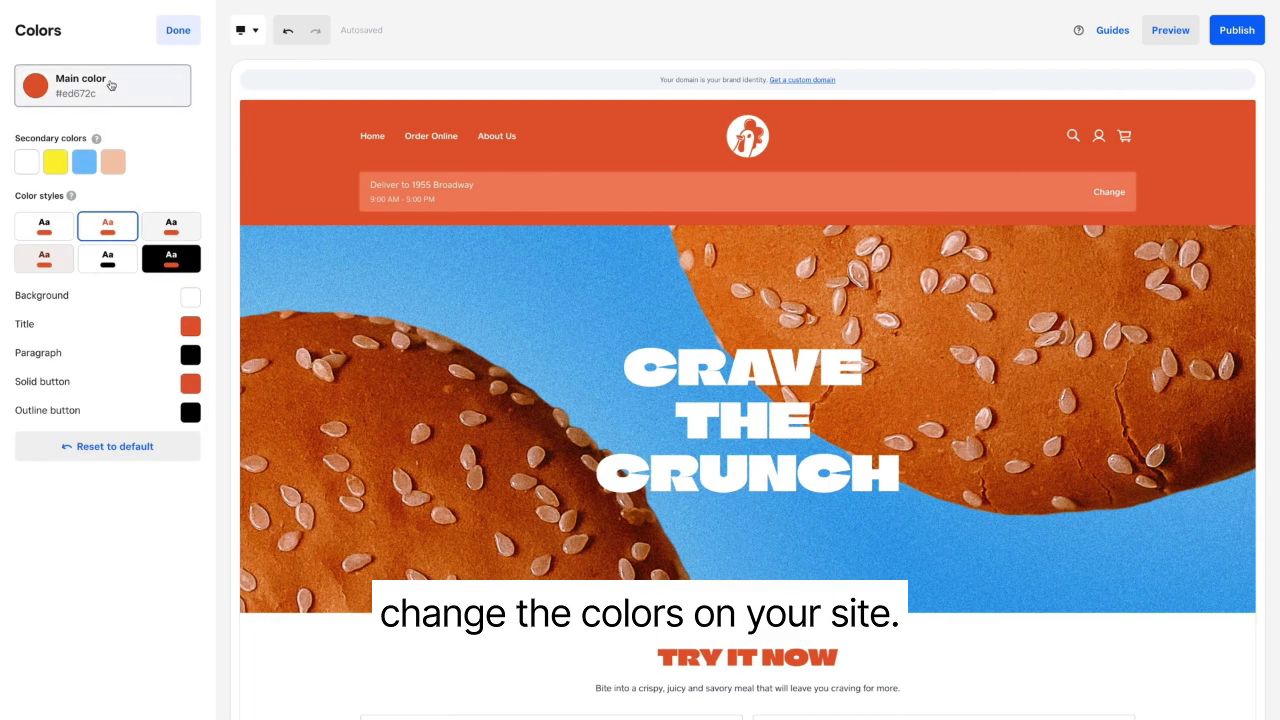
pyautogui.click(110, 85)
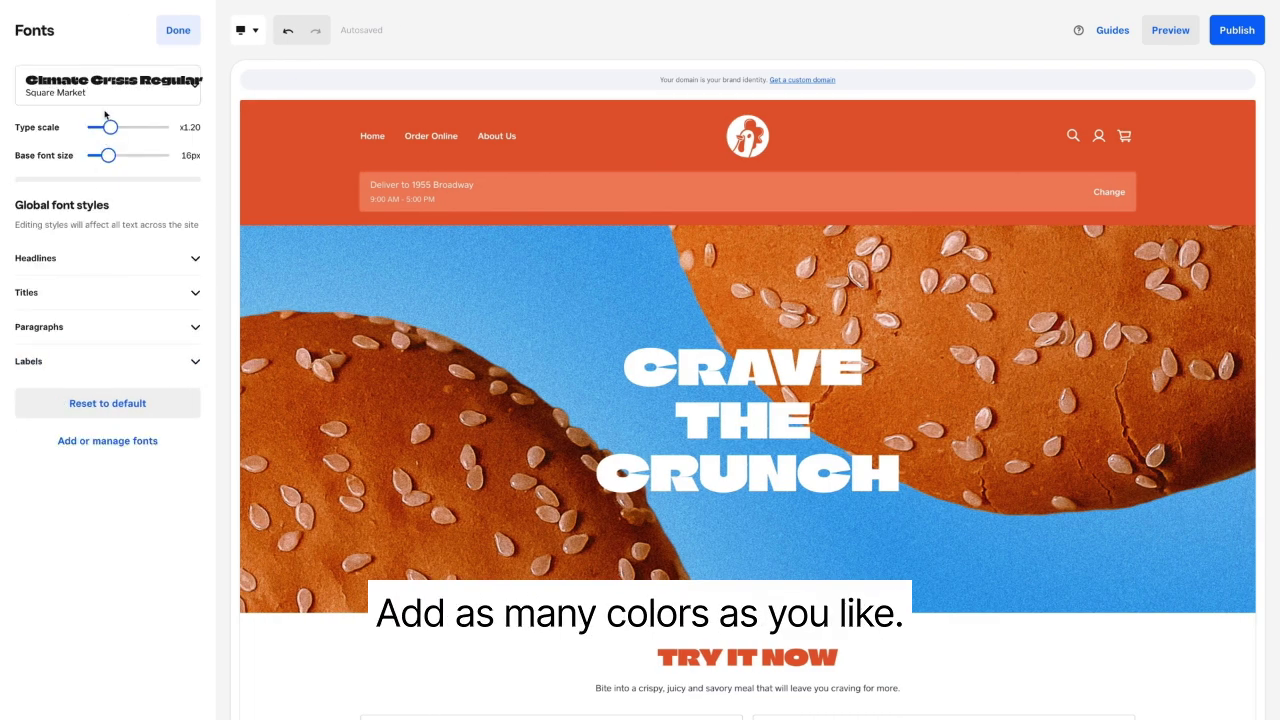
pyautogui.click(109, 86)
pyautogui.click(109, 86)
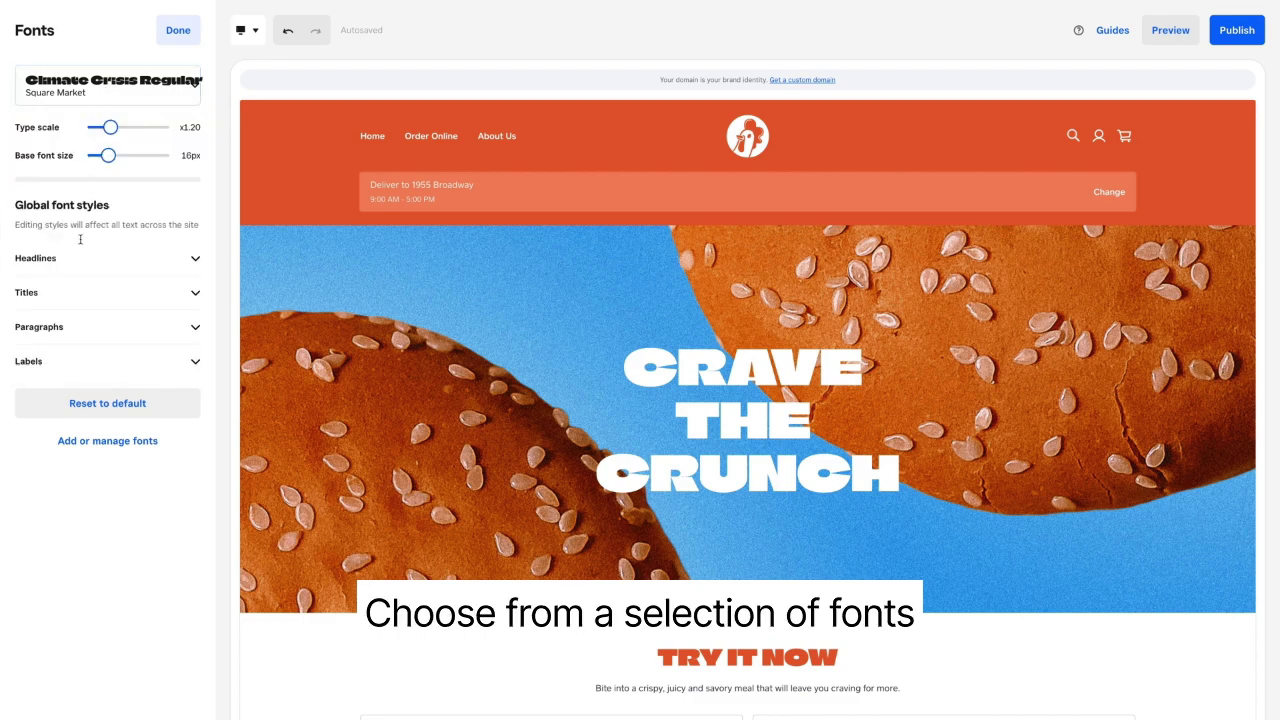
pyautogui.click(97, 443)
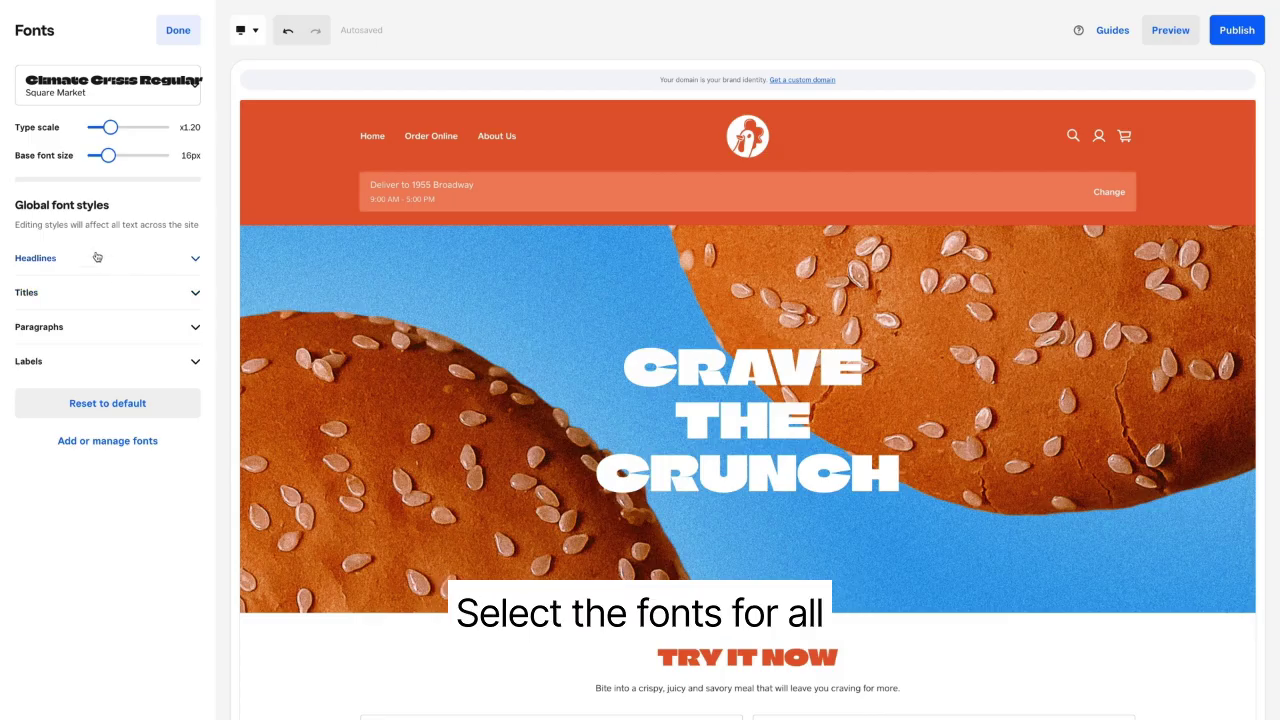
pyautogui.click(96, 261)
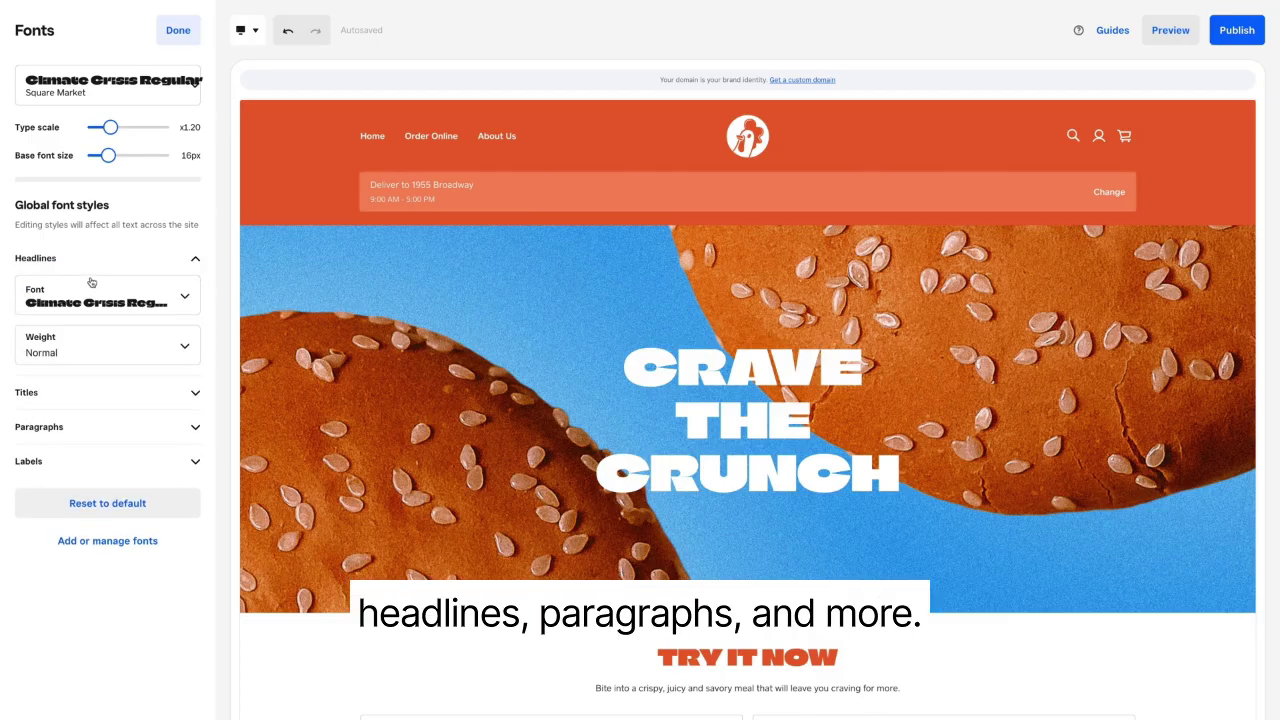
pyautogui.click(57, 430)
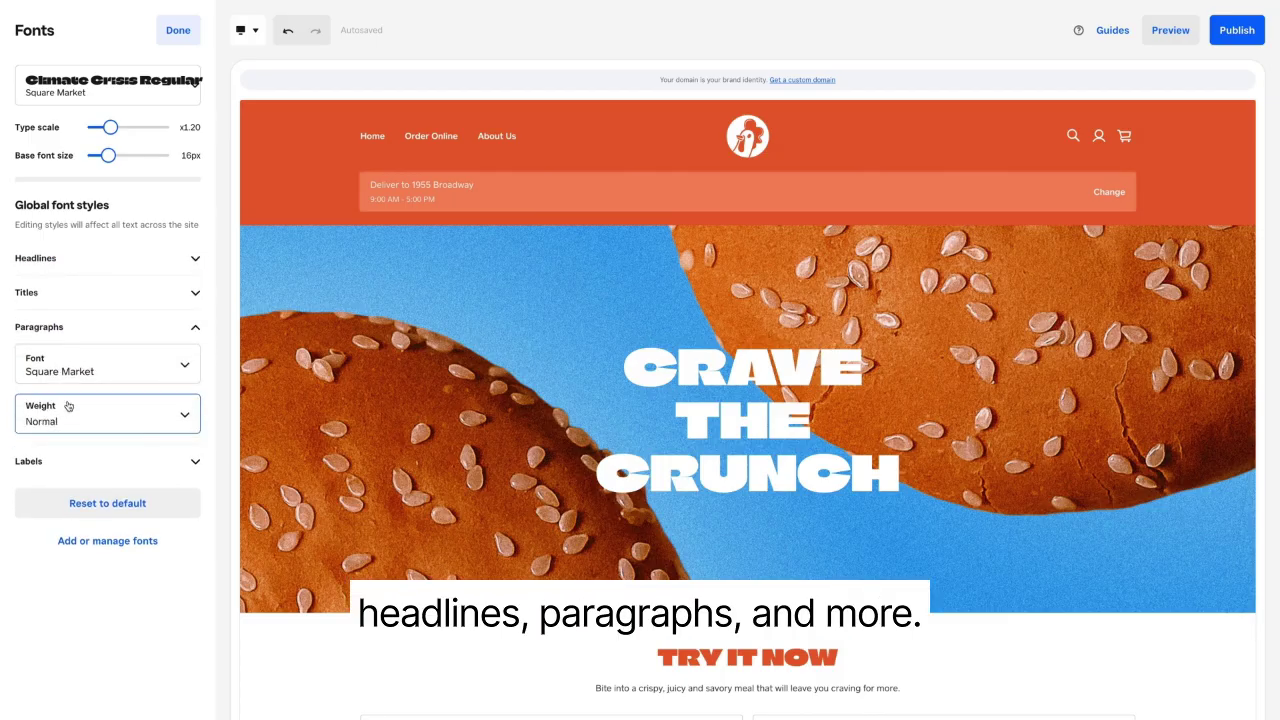
pyautogui.moveTo(109, 158)
pyautogui.mouseDown()
pyautogui.moveTo(129, 158)
pyautogui.moveTo(108, 155)
pyautogui.mouseUp()
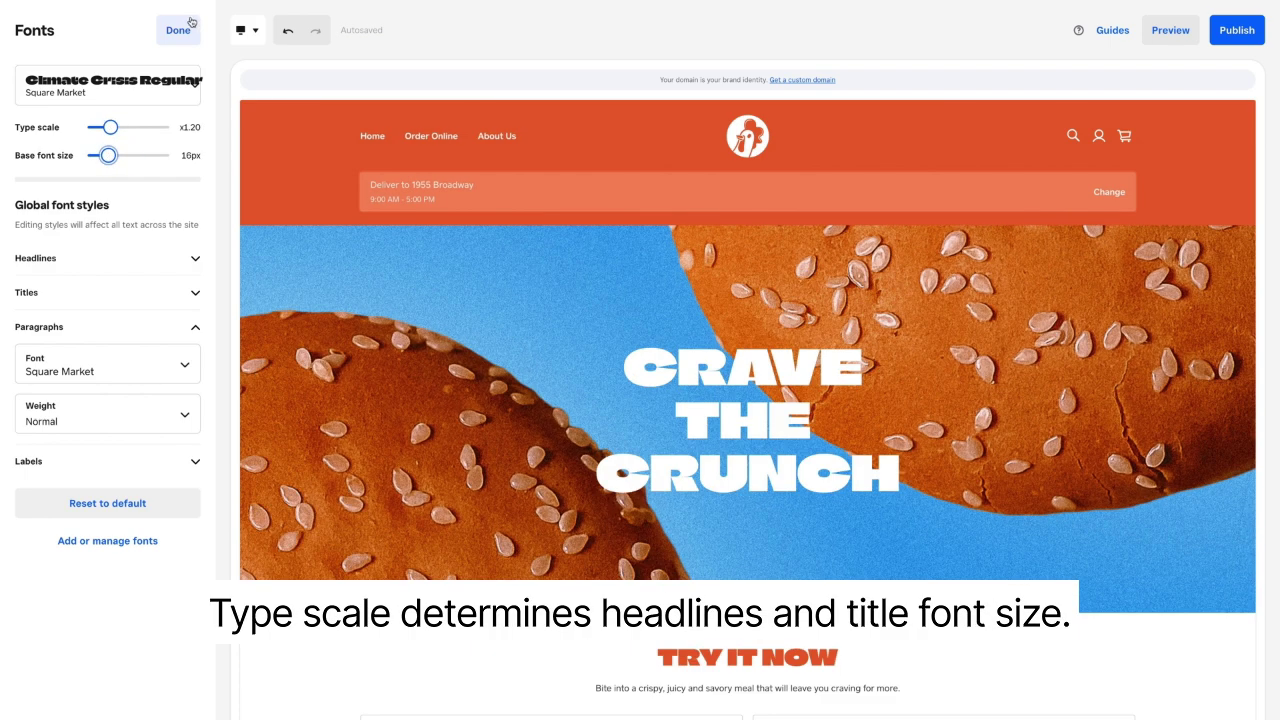
pyautogui.click(186, 31)
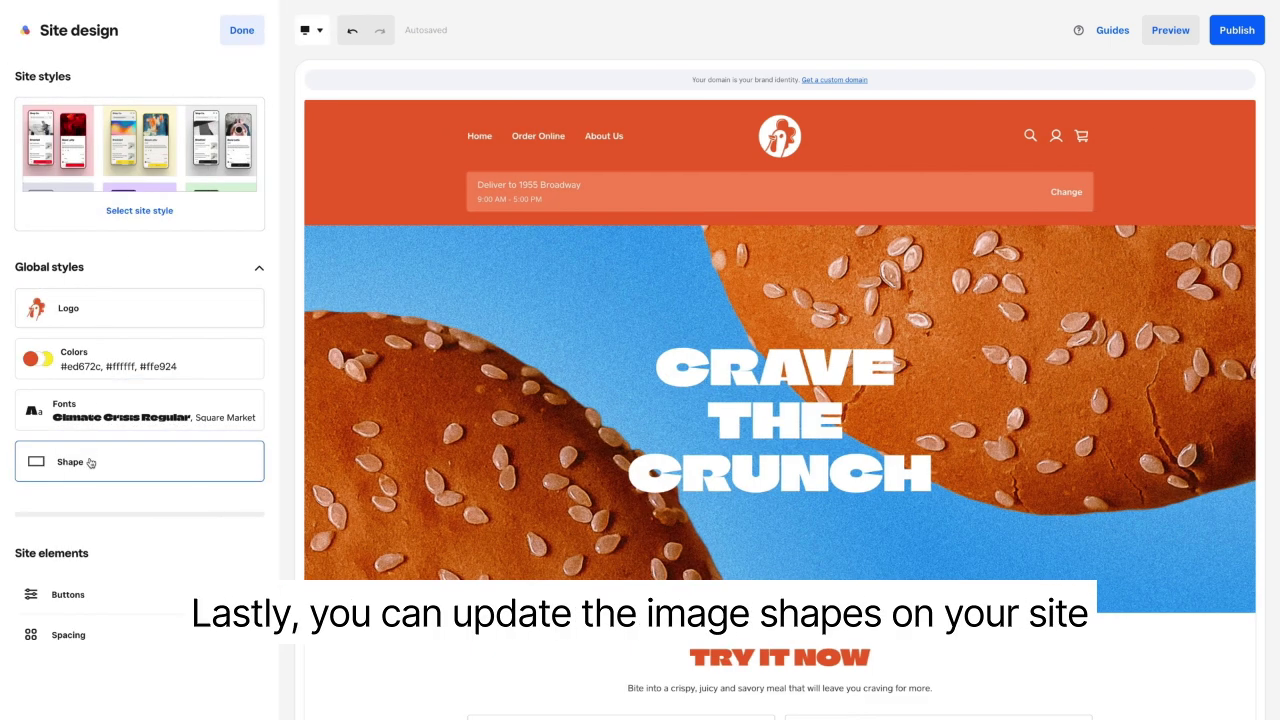
# Check the Shape settings, then open Spacing and try the sliders, keeping site width 1000px and margin 0px.
pyautogui.click(90, 462)
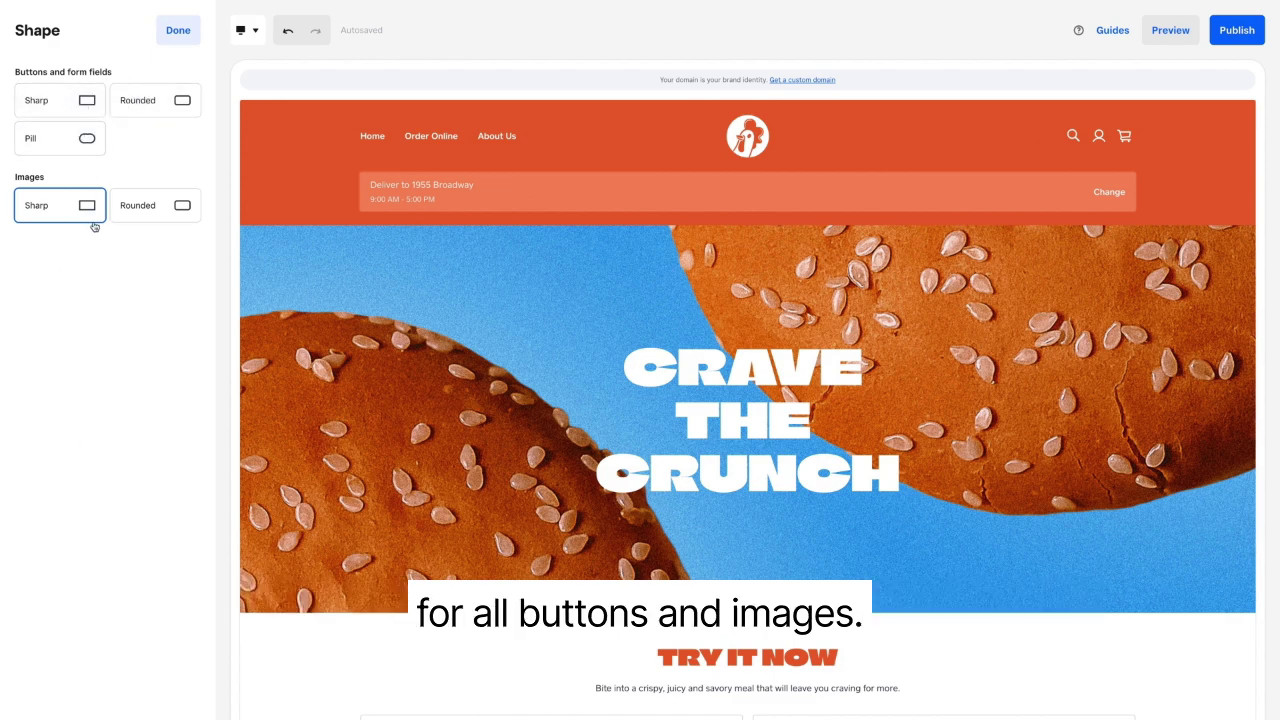
pyautogui.click(183, 31)
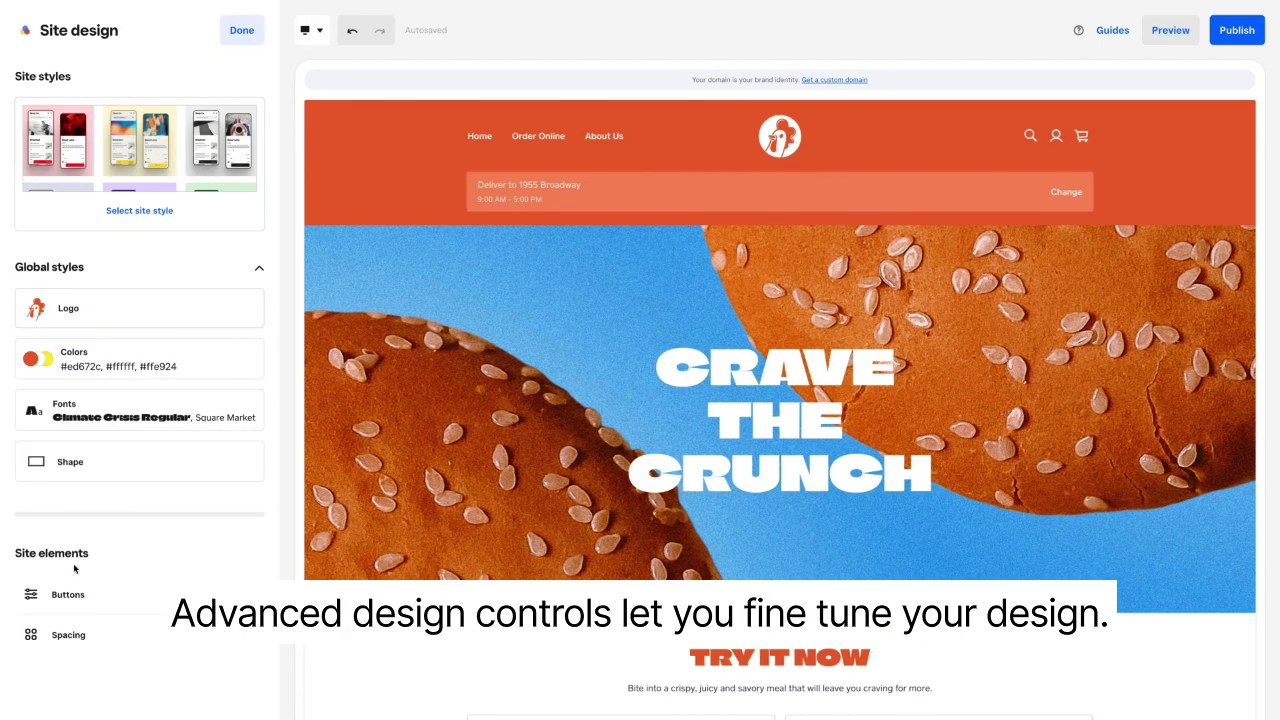
pyautogui.click(70, 635)
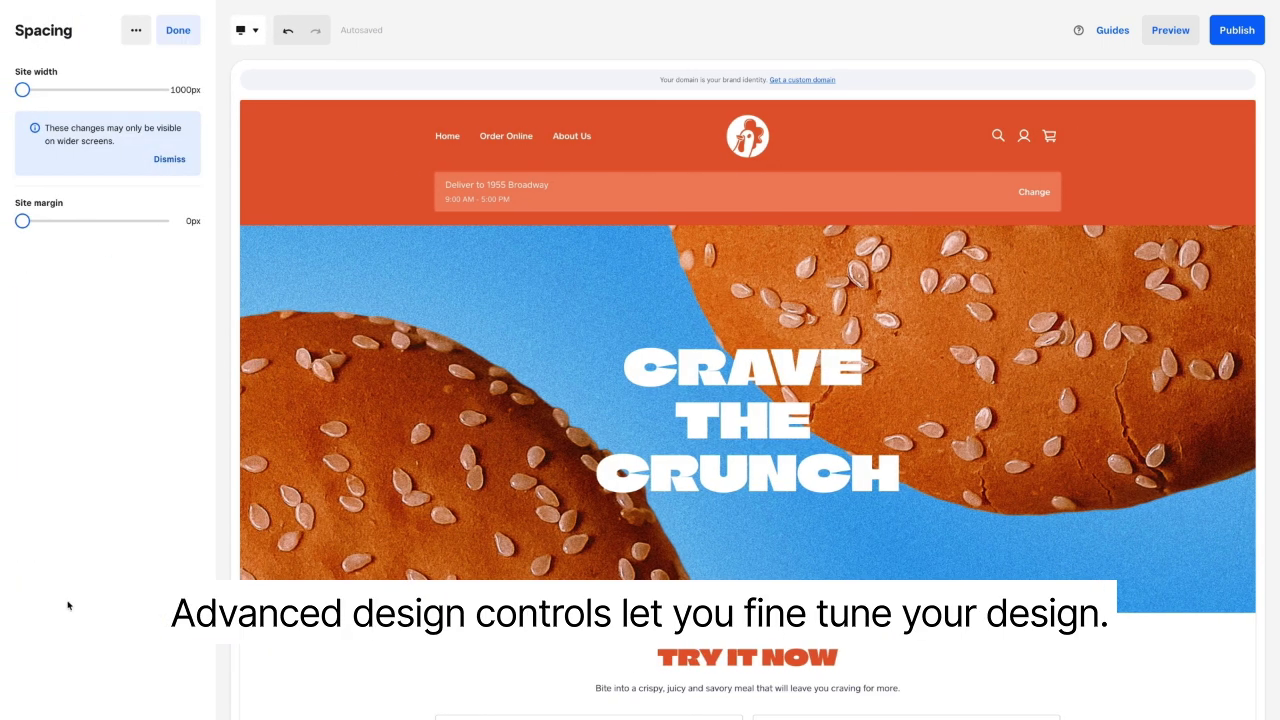
pyautogui.moveTo(25, 91)
pyautogui.mouseDown()
pyautogui.moveTo(77, 90)
pyautogui.moveTo(3, 89)
pyautogui.mouseUp()
pyautogui.moveTo(22, 216)
pyautogui.mouseDown()
pyautogui.moveTo(100, 218)
pyautogui.moveTo(29, 220)
pyautogui.moveTo(8, 237)
pyautogui.mouseUp()
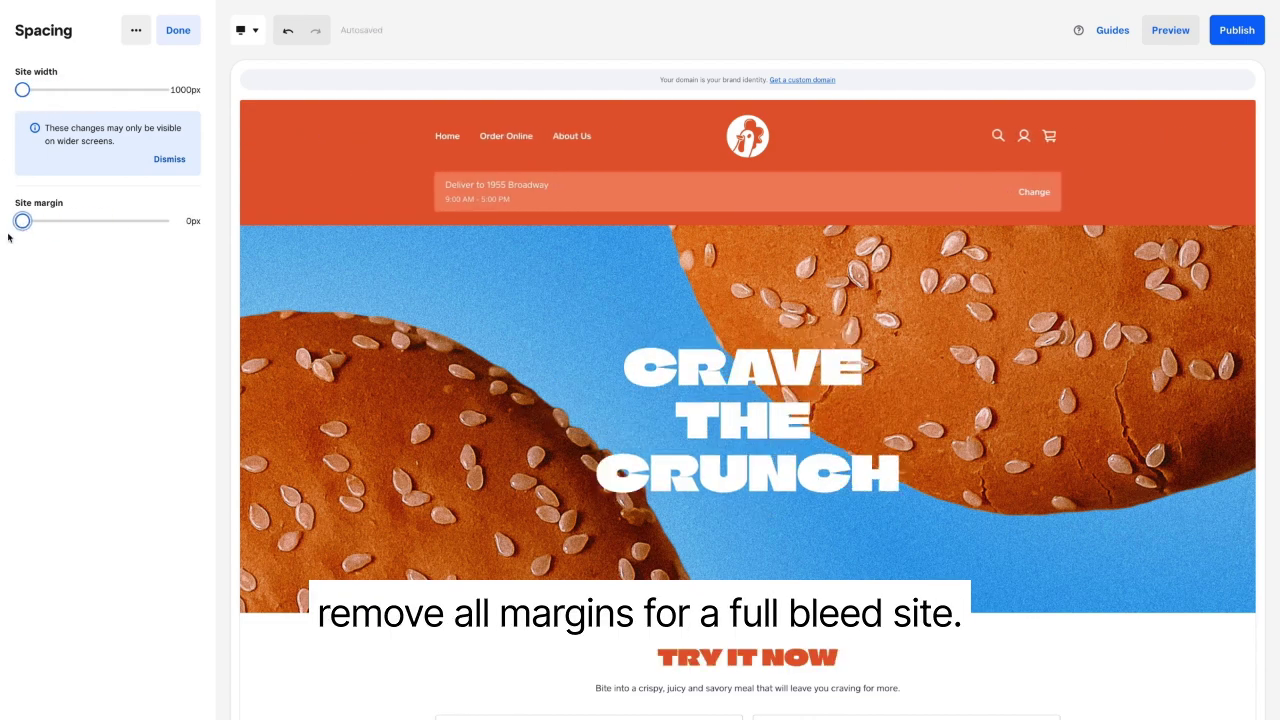